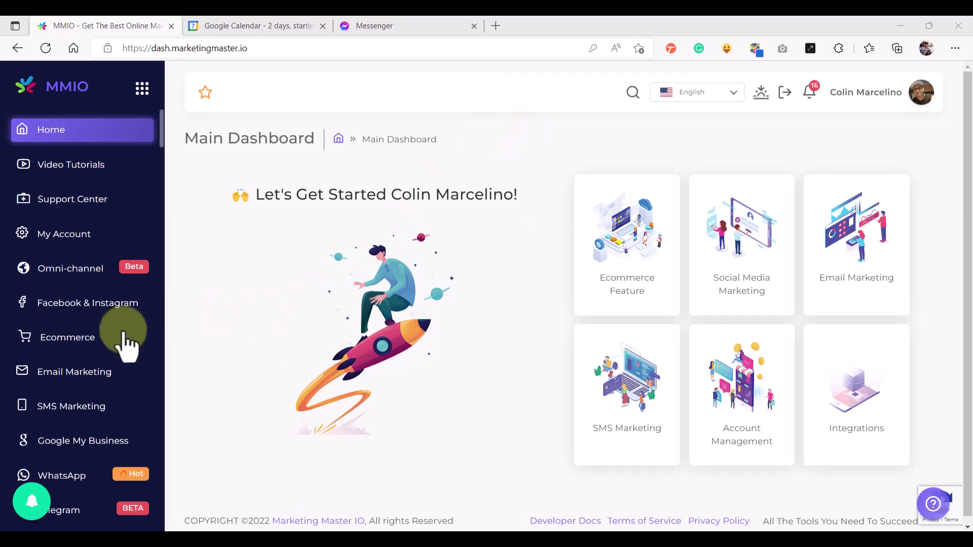
Go to Utilities > Booking in the MMIO sidebar to see the empty booking events list
{"action": "scroll", "coordinate": [122, 340], "scroll_direction": "down", "scroll_amount": 4}
{"action": "left_click", "coordinate": [82, 423]}
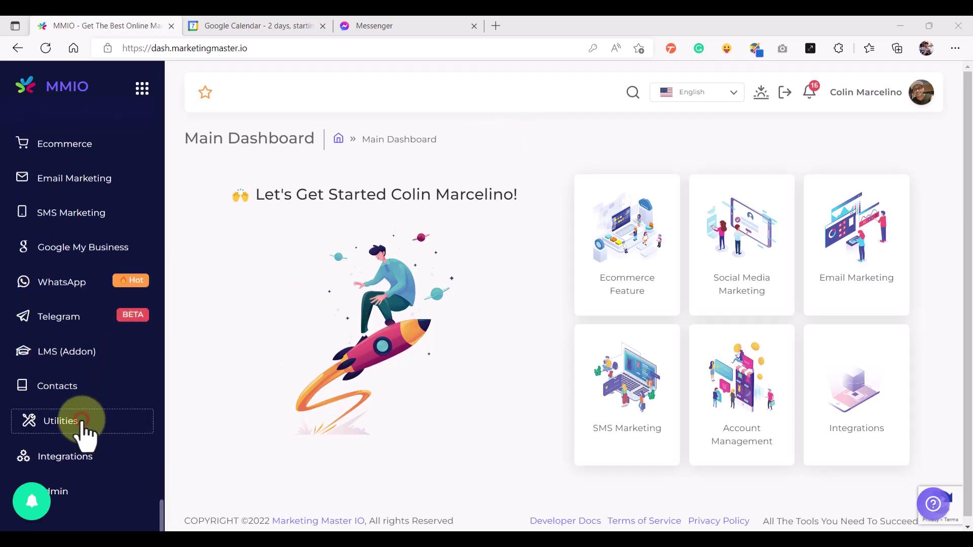
{"action": "left_click", "coordinate": [248, 462]}
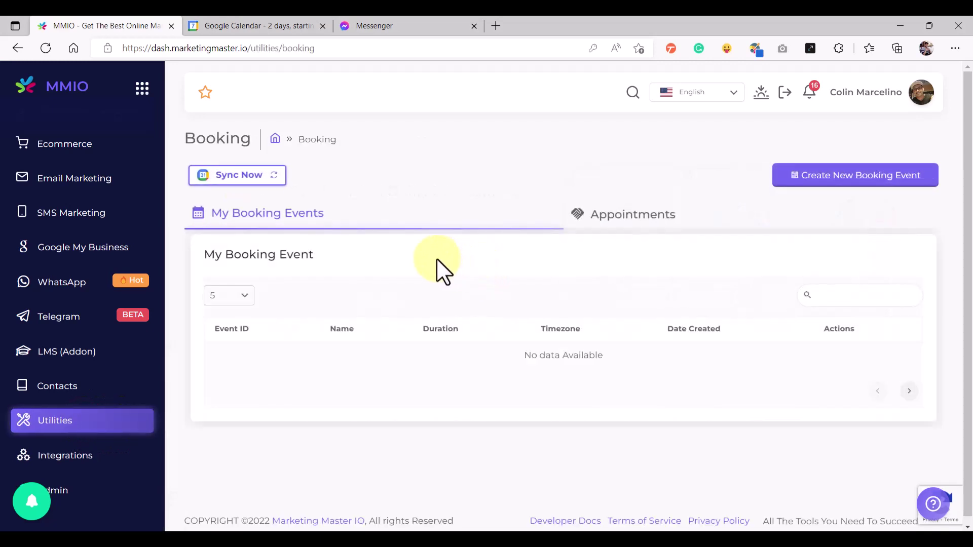
Create a booking event 'MMIO Booking Demo' with a logo, pasted description and brand 'MMIO Booking'
{"action": "left_click", "coordinate": [831, 181]}
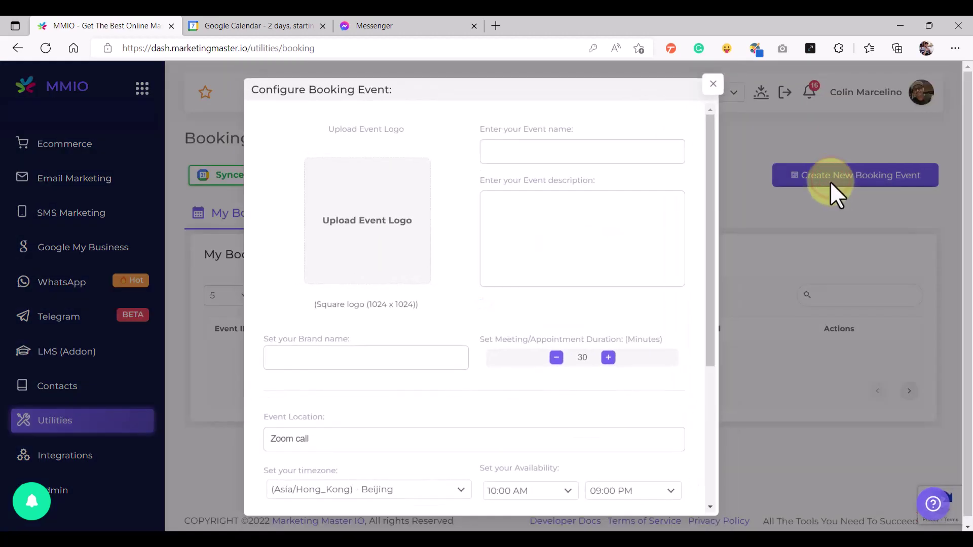
{"action": "left_click", "coordinate": [376, 218]}
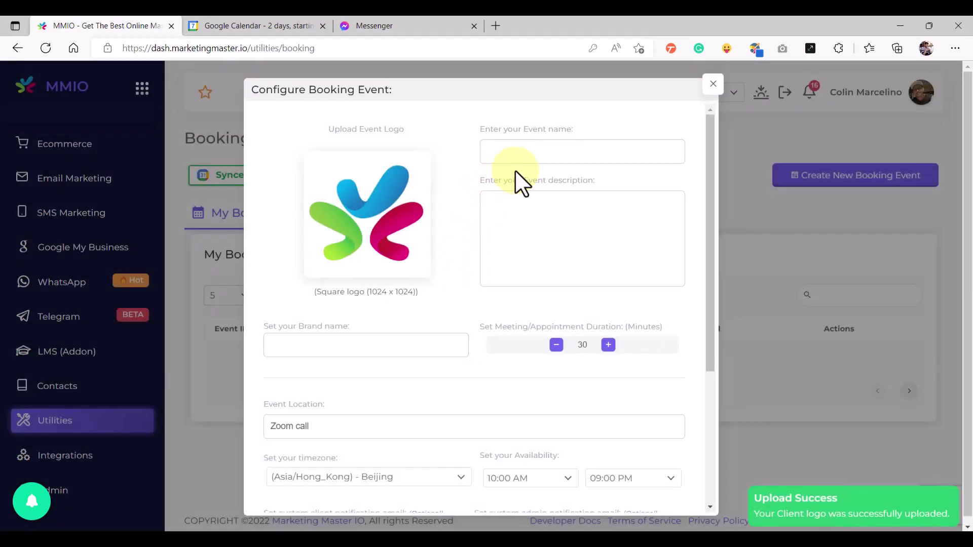
{"action": "left_click", "coordinate": [528, 153]}
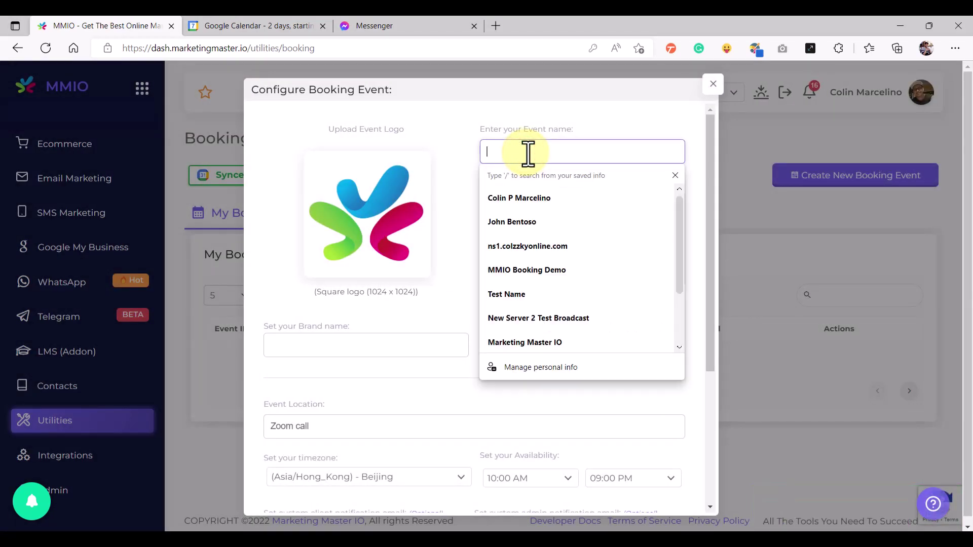
{"action": "left_click", "coordinate": [531, 269]}
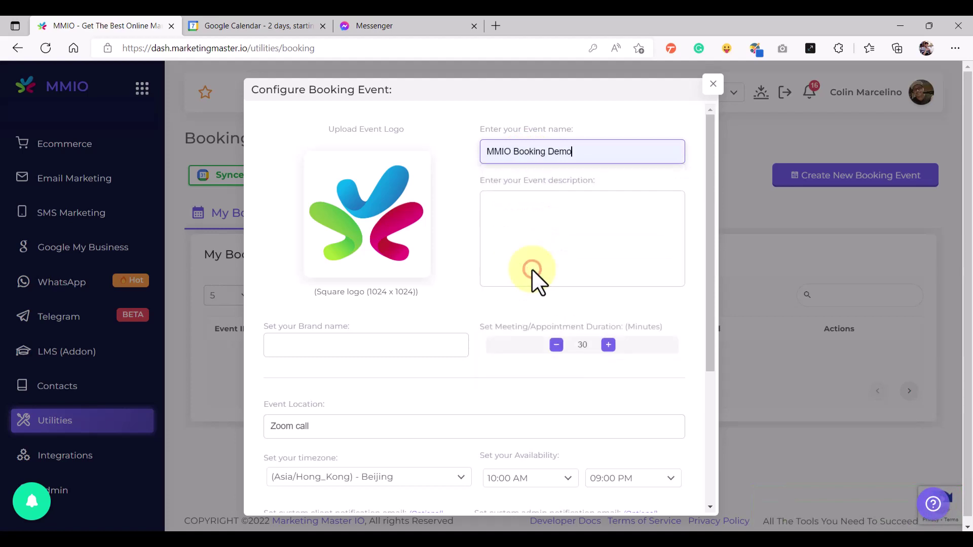
{"action": "left_click", "coordinate": [531, 226]}
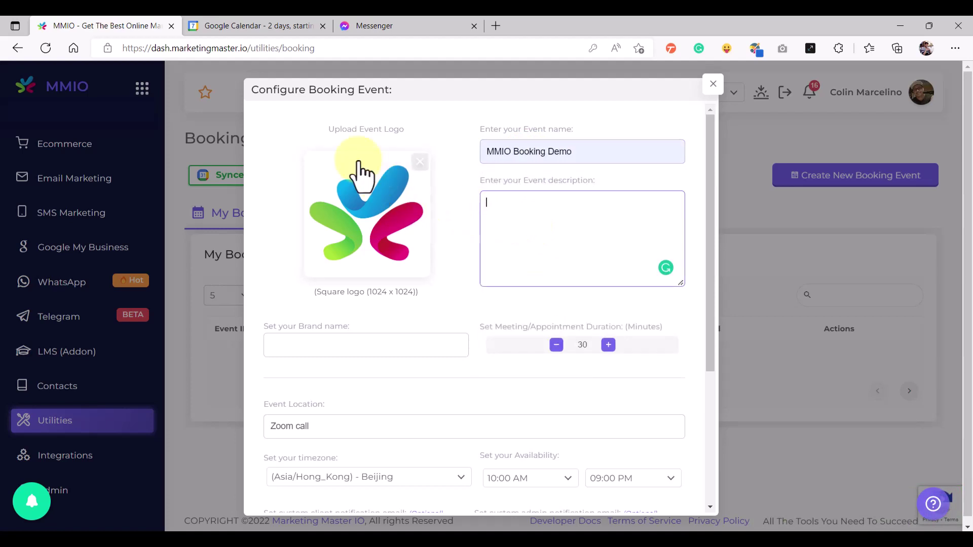
{"action": "type", "text": "Lorem ipsum dolor sit amet, consectetur adipiscing elit, sed do eiusmod tempor incididunt ut labore et dolore magna aliqua. Ut enim ad minim veniam, quis nostrud exercitation ullamco laboris nisi ut aliquip ex ea commodo consequat."}
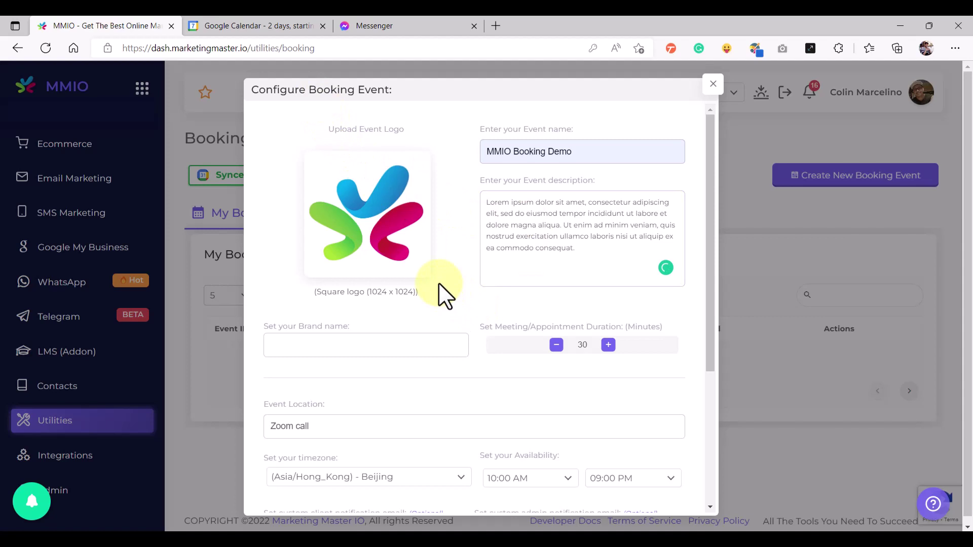
{"action": "scroll", "coordinate": [441, 293], "scroll_direction": "down", "scroll_amount": 1}
{"action": "left_click", "coordinate": [363, 282]}
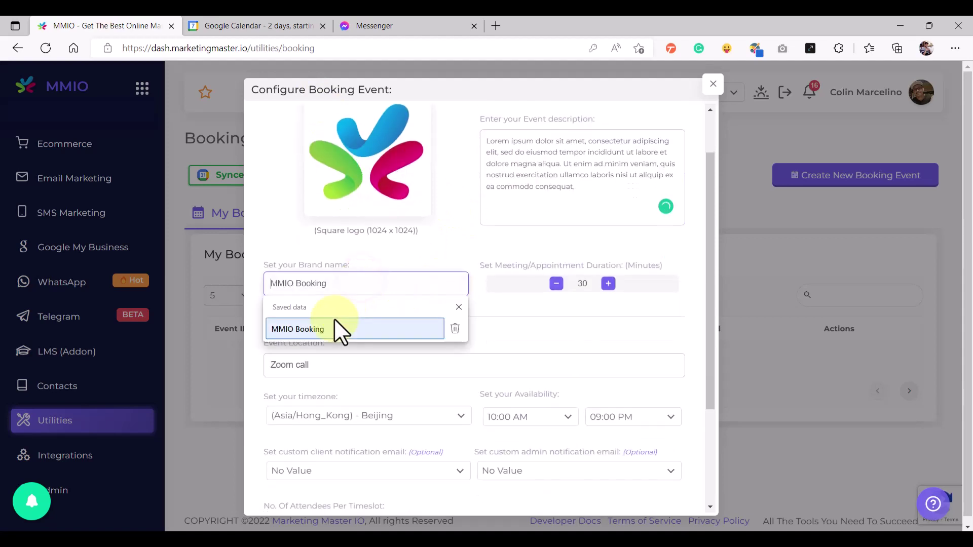
{"action": "left_click", "coordinate": [330, 324]}
{"action": "left_click", "coordinate": [637, 265]}
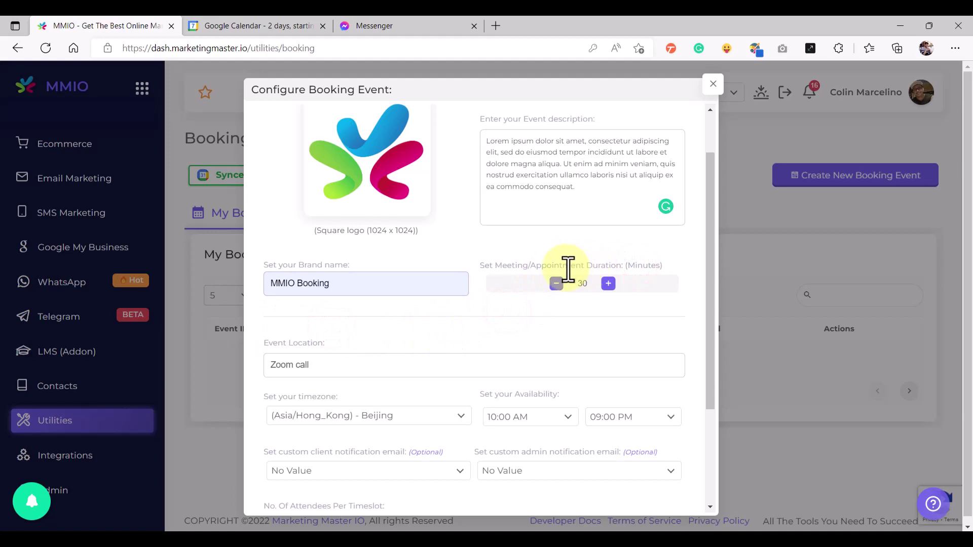
Raise the meeting duration from 30 to 90 minutes, keeping the Zoom call location
{"action": "left_click", "coordinate": [609, 284]}
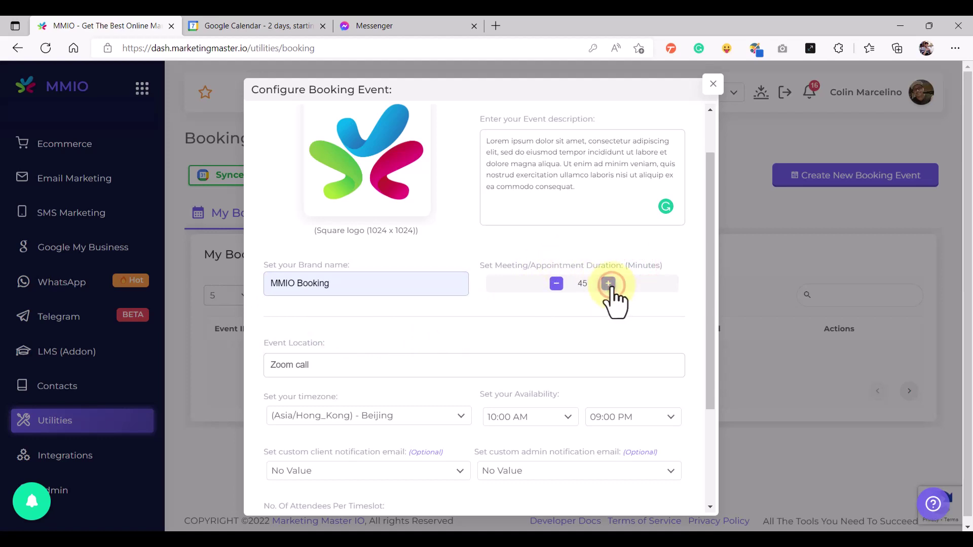
{"action": "left_click", "coordinate": [609, 284]}
{"action": "left_click", "coordinate": [609, 284]}
{"action": "left_click", "coordinate": [609, 284]}
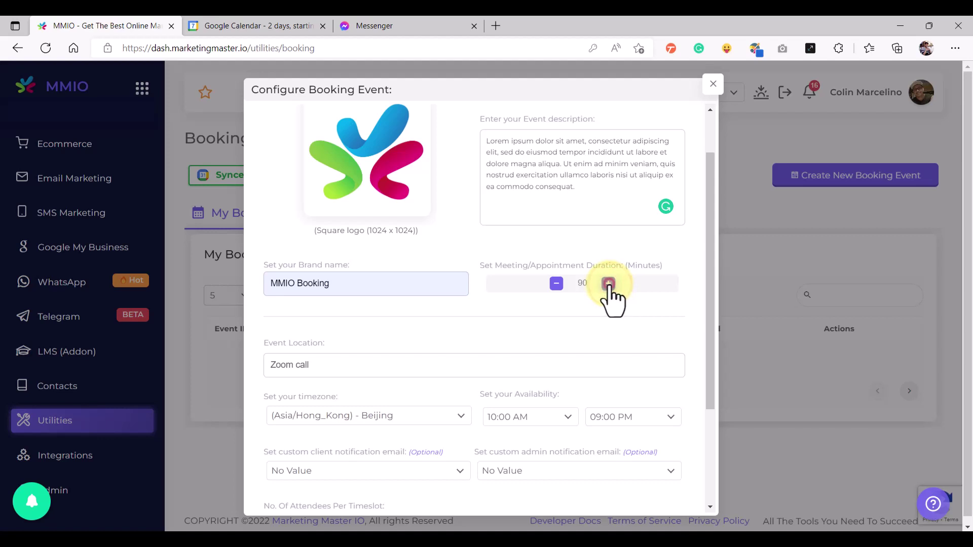
{"action": "left_click", "coordinate": [533, 312]}
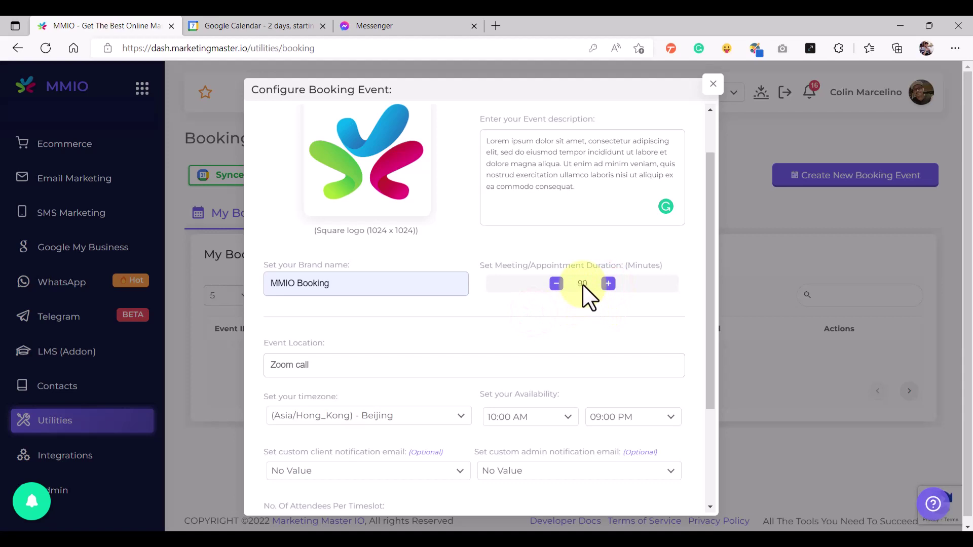
{"action": "scroll", "coordinate": [471, 337], "scroll_direction": "down", "scroll_amount": 1}
Leave the event location set to Zoom call
{"action": "left_click", "coordinate": [357, 303]}
{"action": "left_click_drag", "start_coordinate": [337, 304], "coordinate": [256, 302]}
{"action": "left_click_drag", "start_coordinate": [342, 285], "coordinate": [260, 281]}
{"action": "left_click", "coordinate": [341, 285]}
{"action": "left_click", "coordinate": [332, 308]}
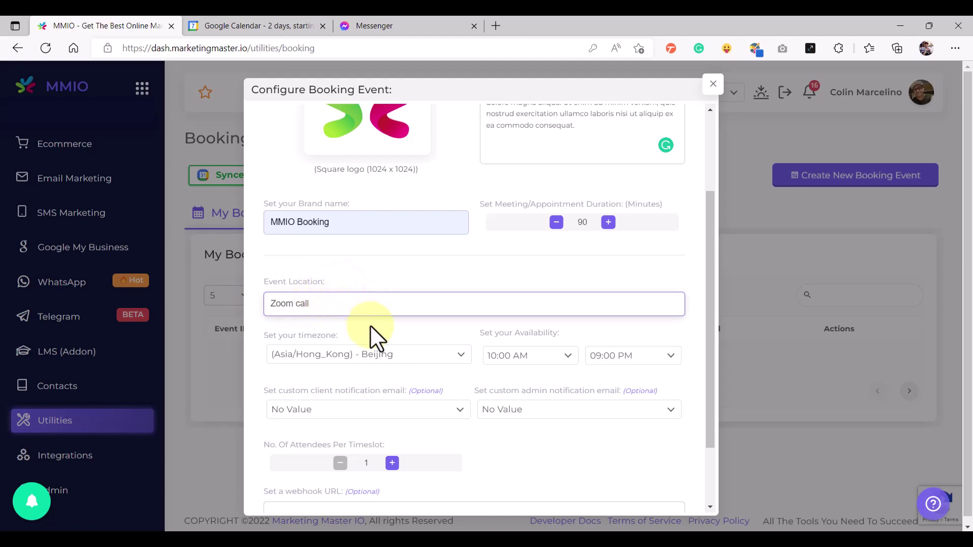
{"action": "left_click", "coordinate": [373, 328]}
{"action": "left_click", "coordinate": [327, 304]}
{"action": "left_click", "coordinate": [351, 328]}
Search 'manil' to set the timezone to (Asia/Manila) - Manila, keeping the 09:00 PM end time
{"action": "scroll", "coordinate": [365, 299], "scroll_direction": "down", "scroll_amount": 1}
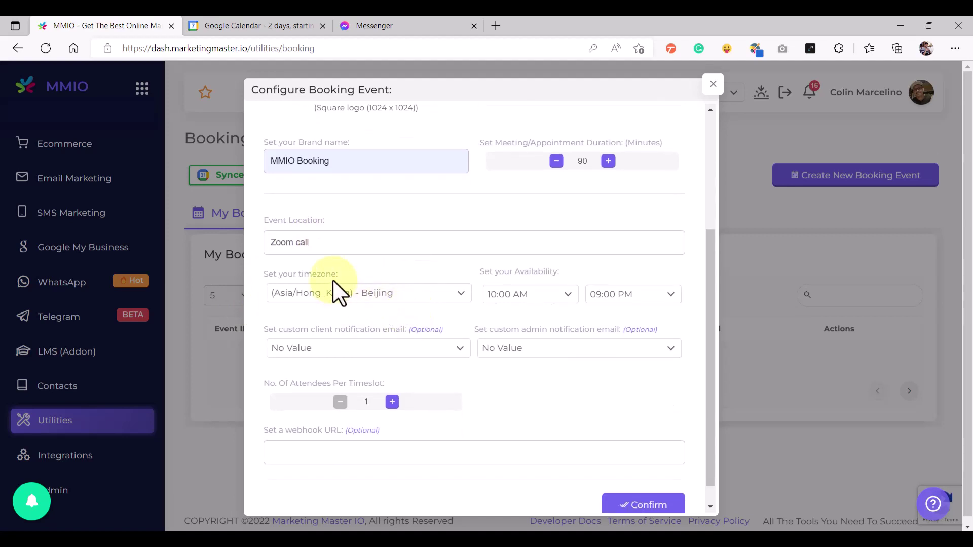
{"action": "left_click", "coordinate": [343, 294]}
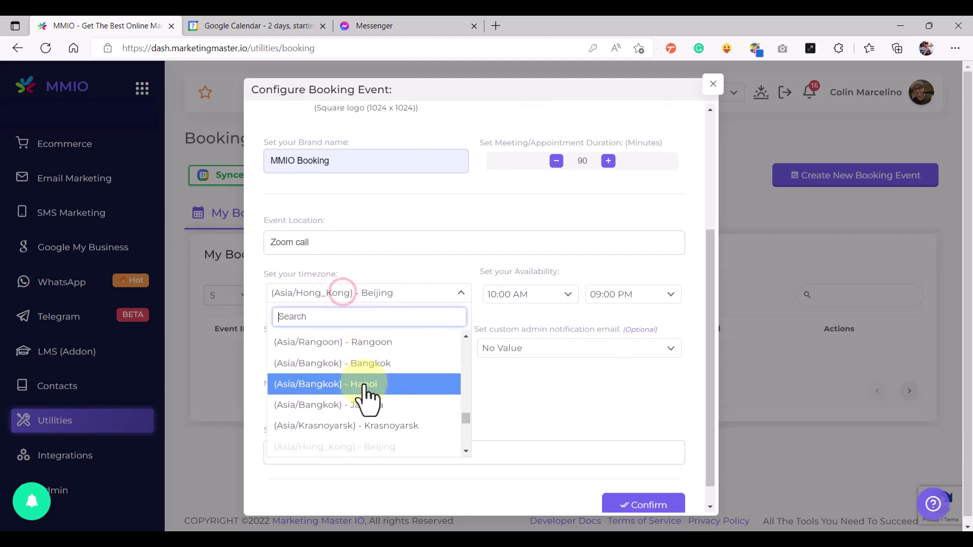
{"action": "type", "text": "manil"}
{"action": "left_click", "coordinate": [370, 341]}
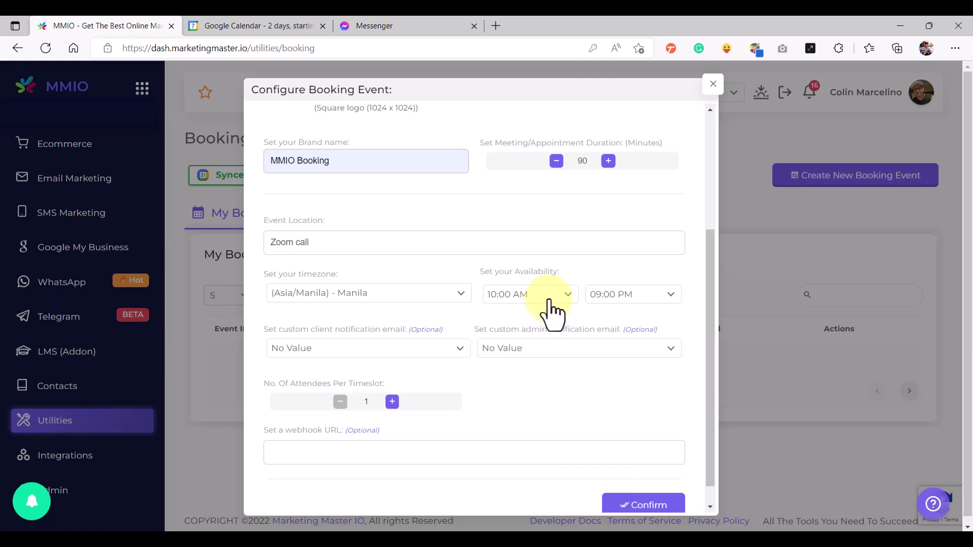
{"action": "left_click", "coordinate": [646, 296]}
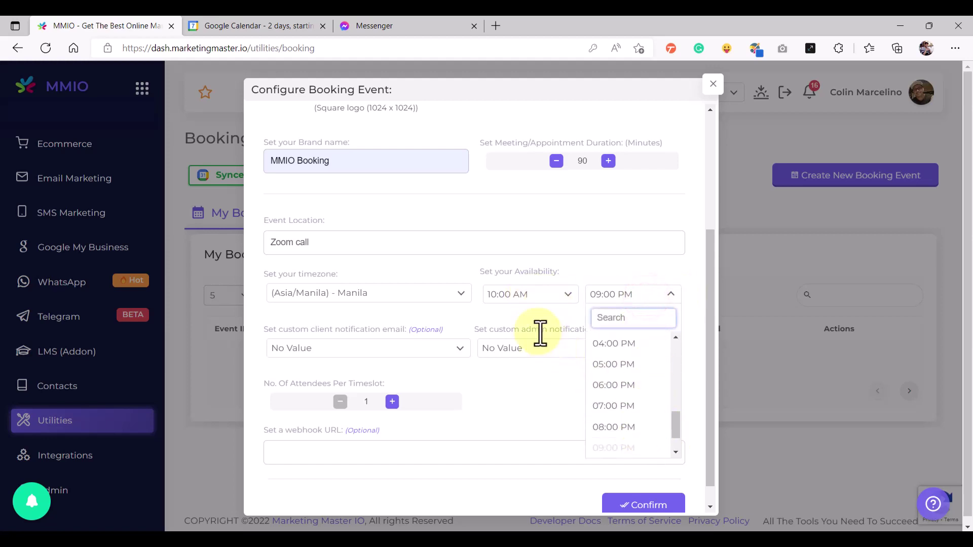
{"action": "left_click", "coordinate": [530, 320]}
{"action": "scroll", "coordinate": [396, 330], "scroll_direction": "down", "scroll_amount": 1}
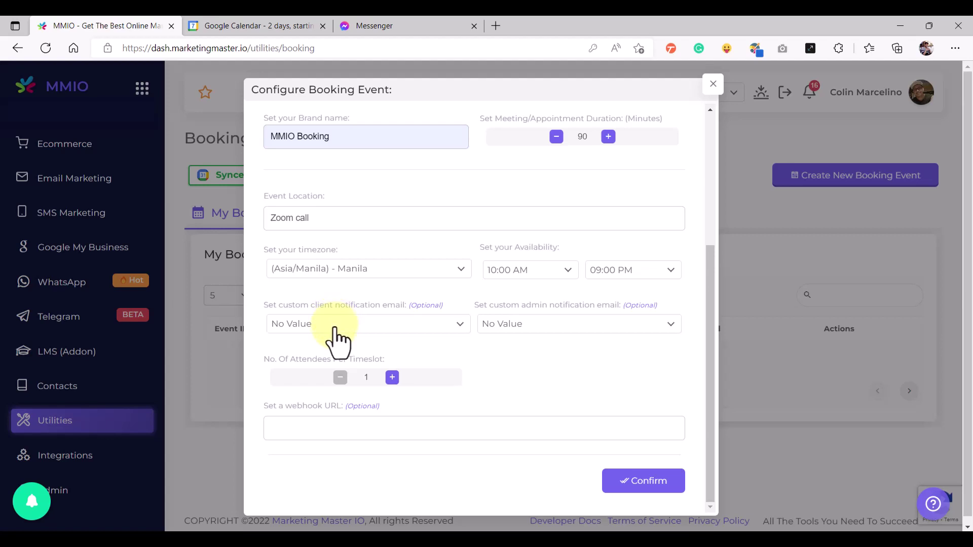
Leave the client and admin notification emails at No Value
{"action": "left_click", "coordinate": [360, 330]}
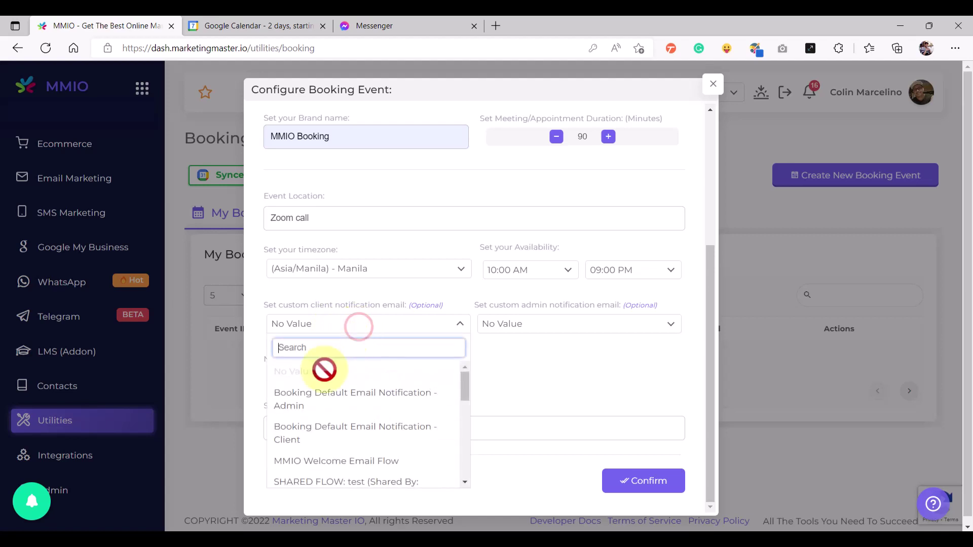
{"action": "left_click", "coordinate": [321, 303]}
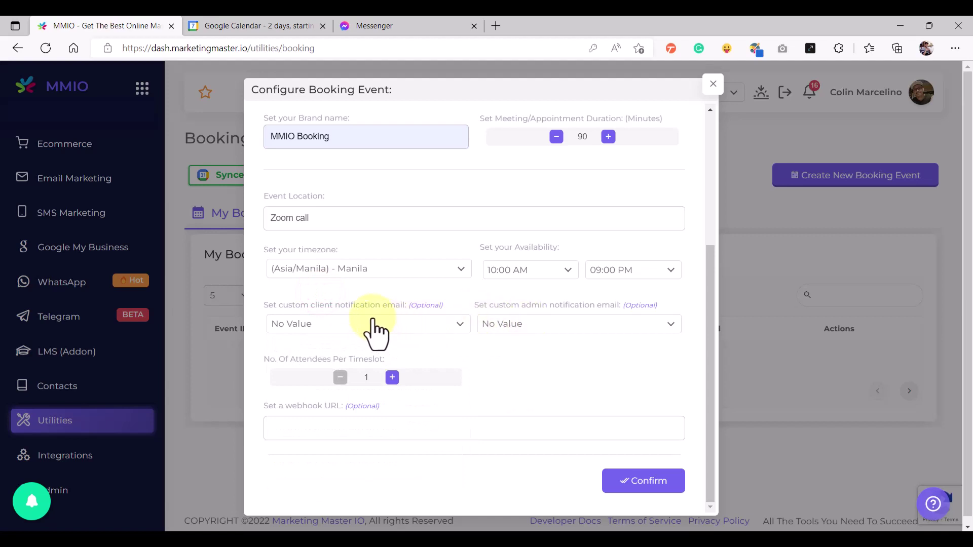
{"action": "double_click", "coordinate": [319, 305]}
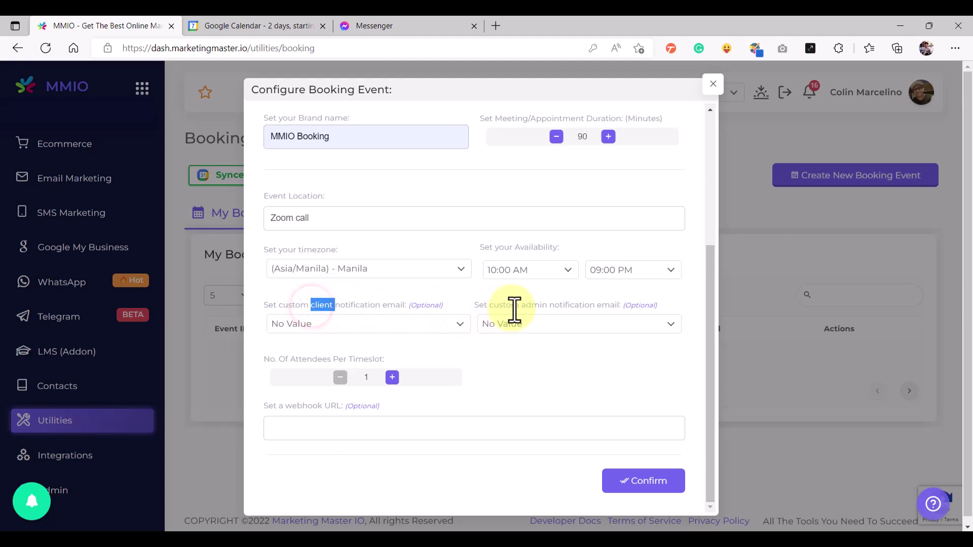
{"action": "double_click", "coordinate": [530, 307]}
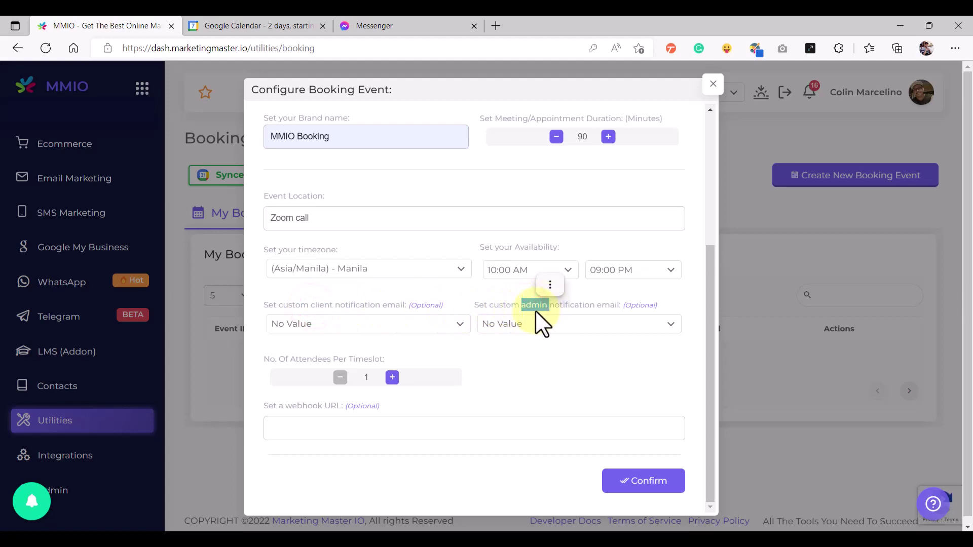
{"action": "left_click", "coordinate": [384, 321]}
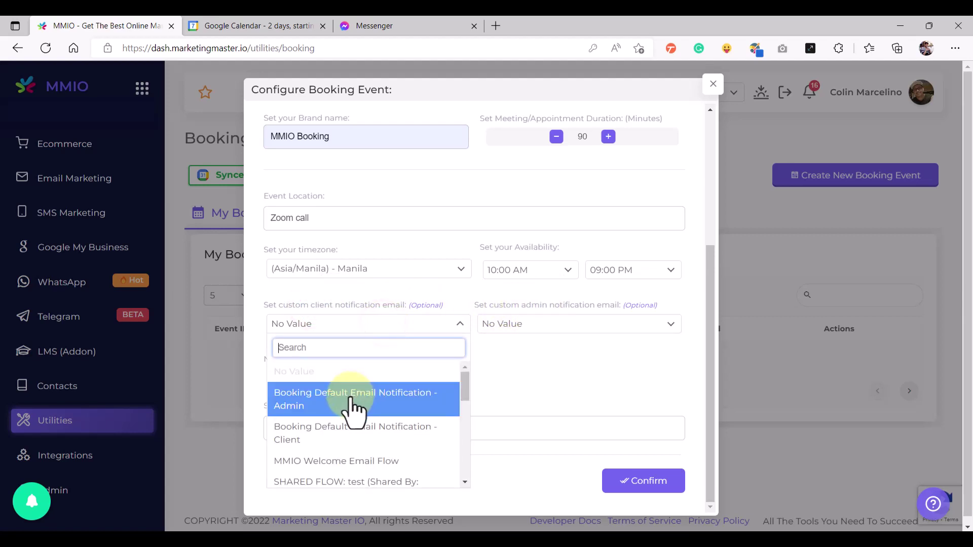
{"action": "left_click", "coordinate": [349, 297]}
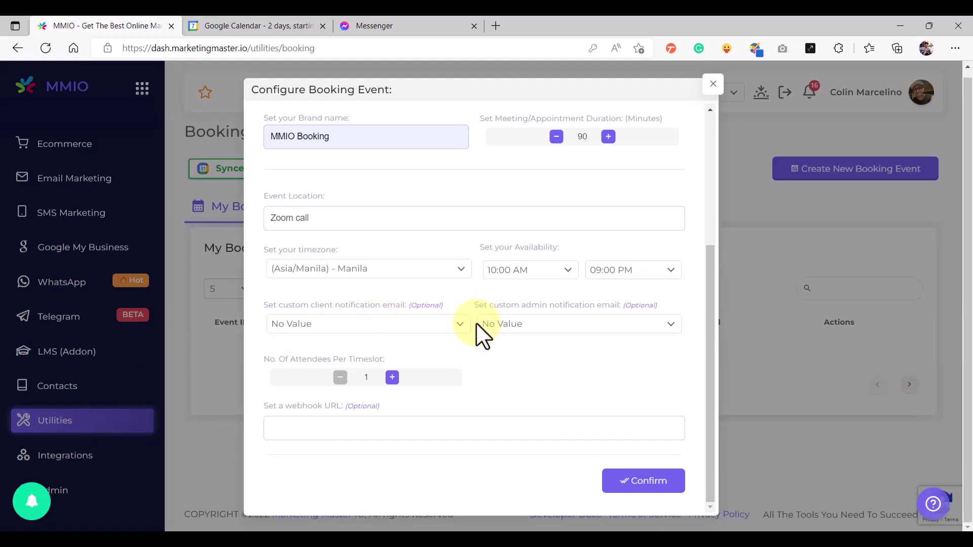
Set attendees per timeslot to 5, leave the webhook URL empty, and confirm the event
{"action": "left_click", "coordinate": [392, 378]}
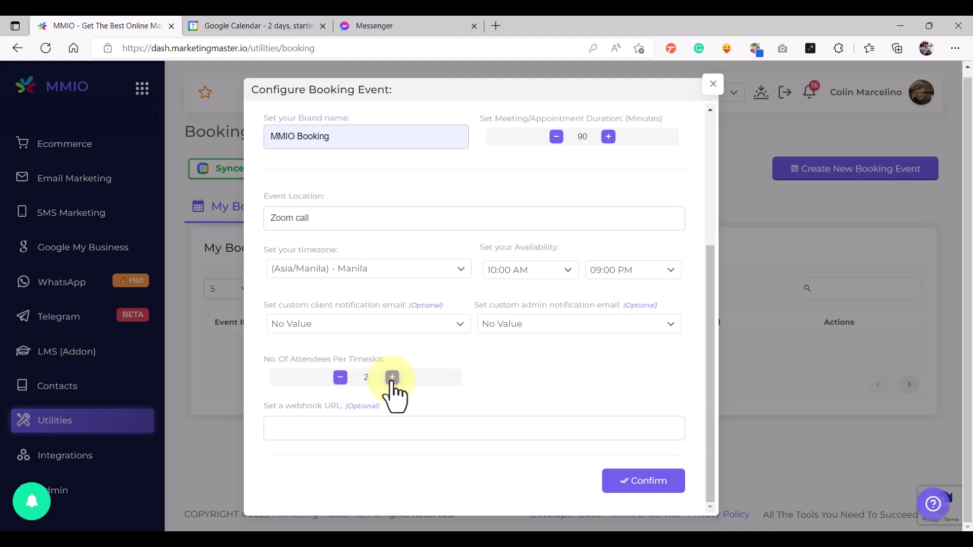
{"action": "left_click", "coordinate": [393, 378]}
{"action": "left_click", "coordinate": [393, 378]}
{"action": "left_click", "coordinate": [392, 378]}
{"action": "left_click", "coordinate": [419, 358]}
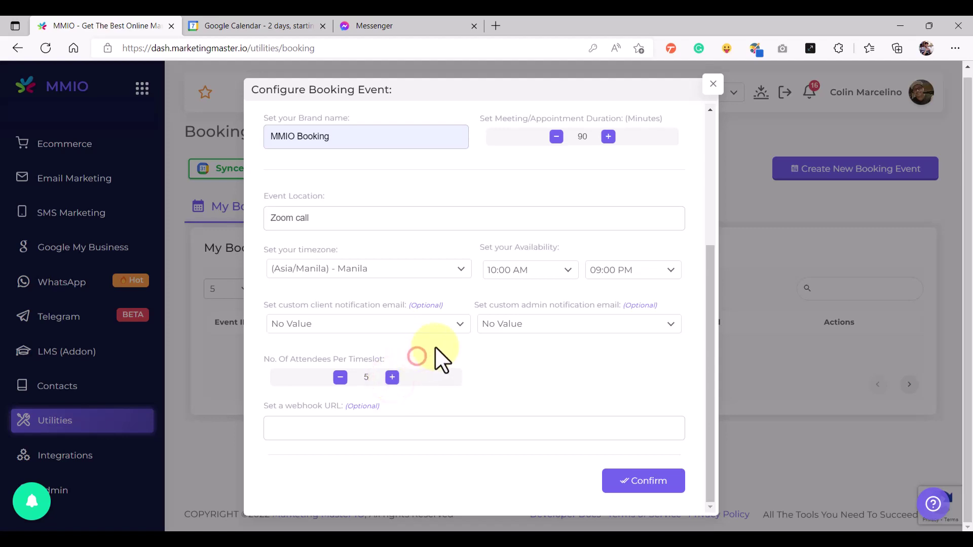
{"action": "left_click", "coordinate": [427, 426]}
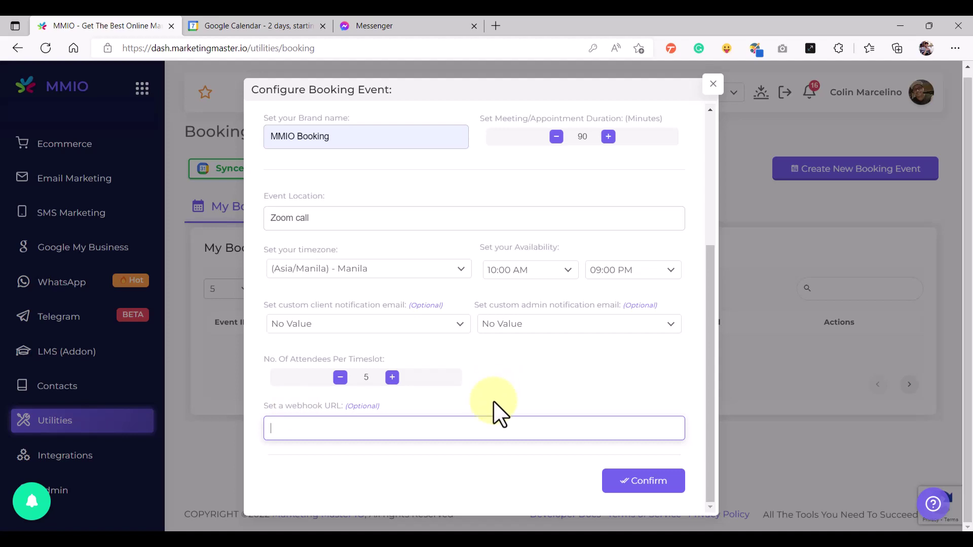
{"action": "scroll", "coordinate": [496, 378], "scroll_direction": "up", "scroll_amount": 4}
{"action": "scroll", "coordinate": [494, 375], "scroll_direction": "down", "scroll_amount": 4}
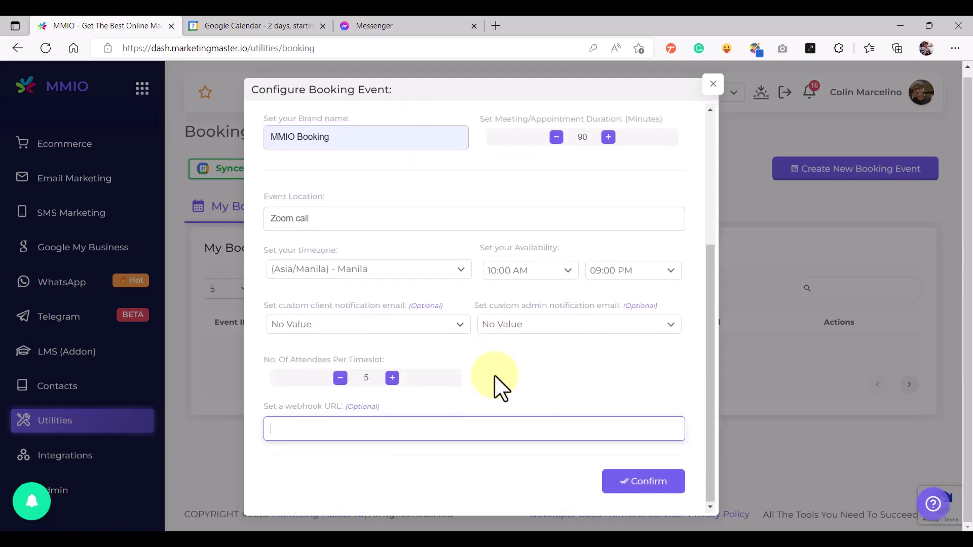
{"action": "left_click", "coordinate": [643, 487]}
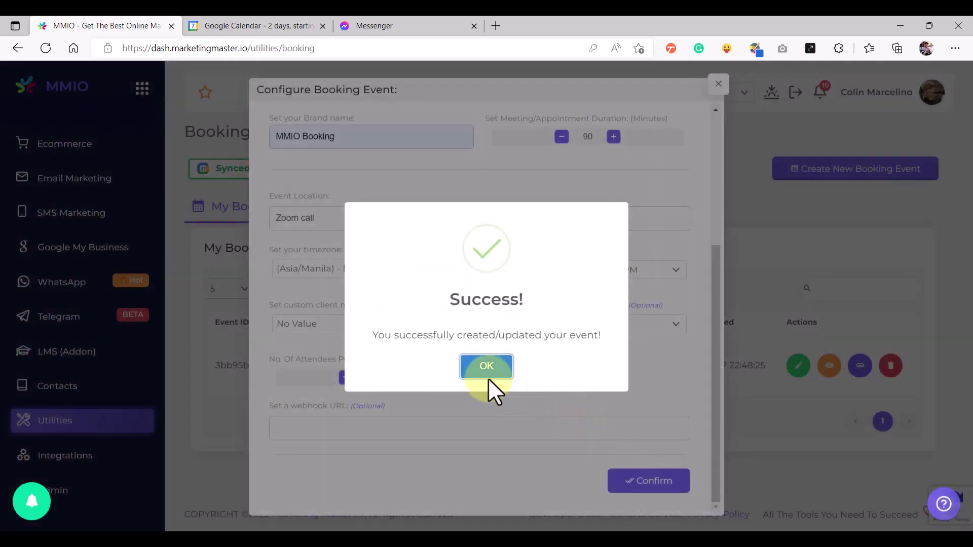
Dismiss the Success dialog and open MMIO Booking Demo's public page via the View Event icon
{"action": "left_click", "coordinate": [487, 373]}
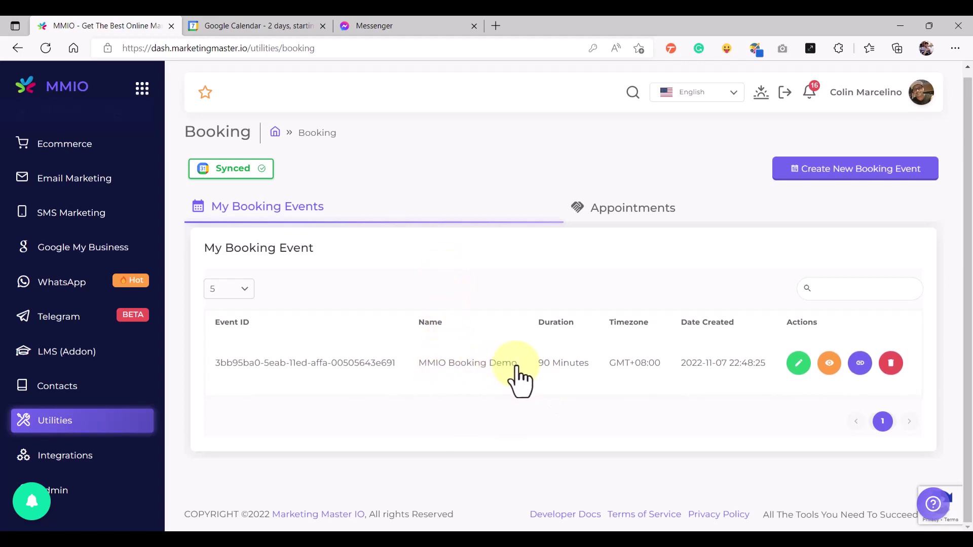
{"action": "left_click", "coordinate": [829, 368]}
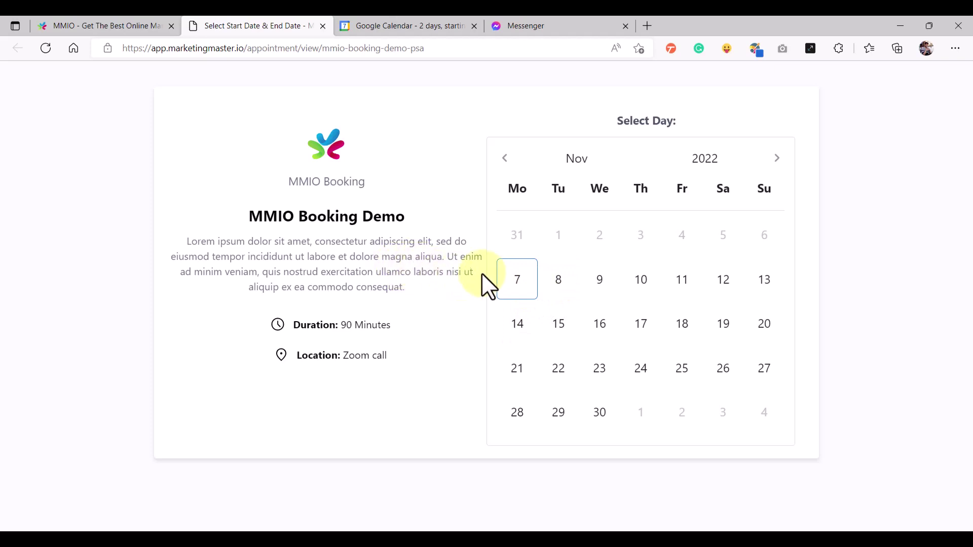
Choose Tuesday, November 8 on the booking calendar instead of November 7
{"action": "left_click", "coordinate": [517, 285]}
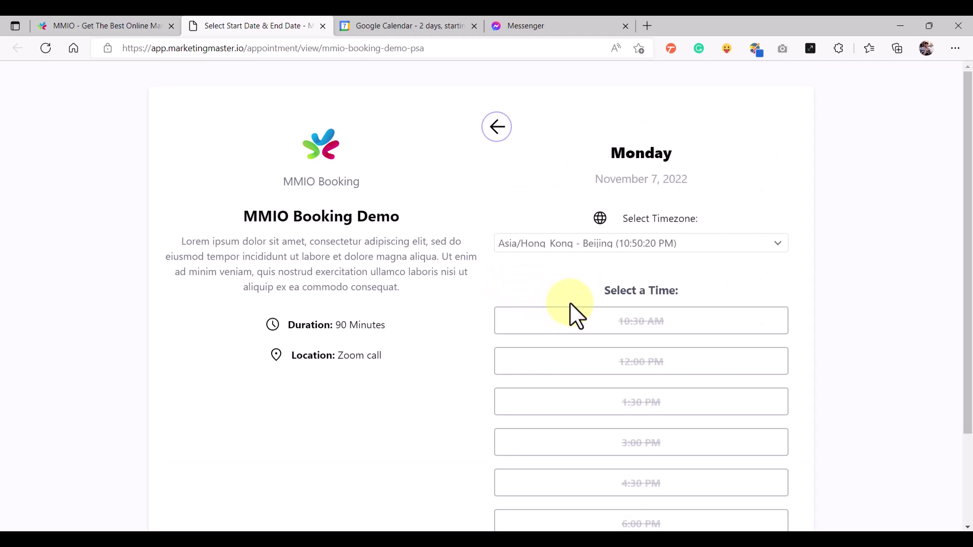
{"action": "scroll", "coordinate": [570, 304], "scroll_direction": "down", "scroll_amount": 2}
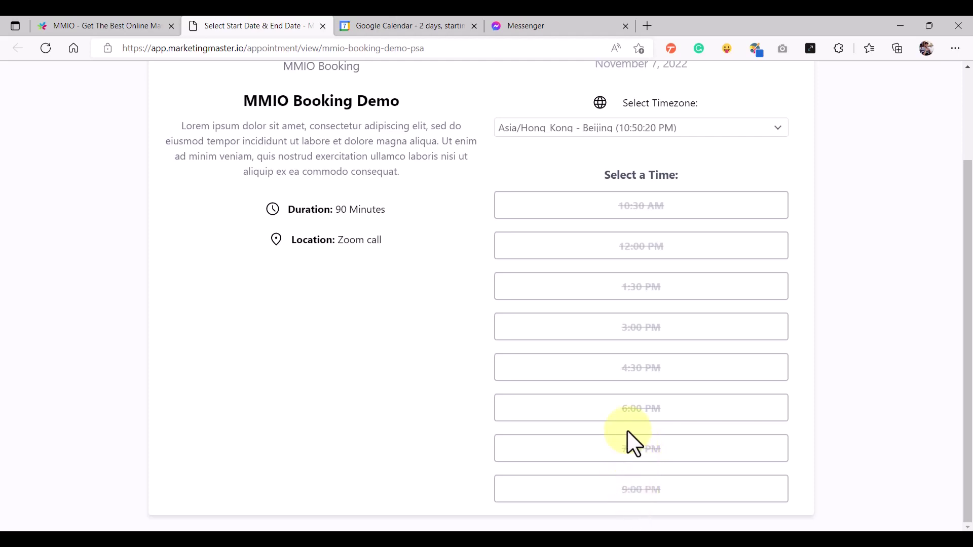
{"action": "scroll", "coordinate": [627, 430], "scroll_direction": "up", "scroll_amount": 2}
{"action": "scroll", "coordinate": [587, 390], "scroll_direction": "down", "scroll_amount": 2}
{"action": "scroll", "coordinate": [590, 388], "scroll_direction": "up", "scroll_amount": 2}
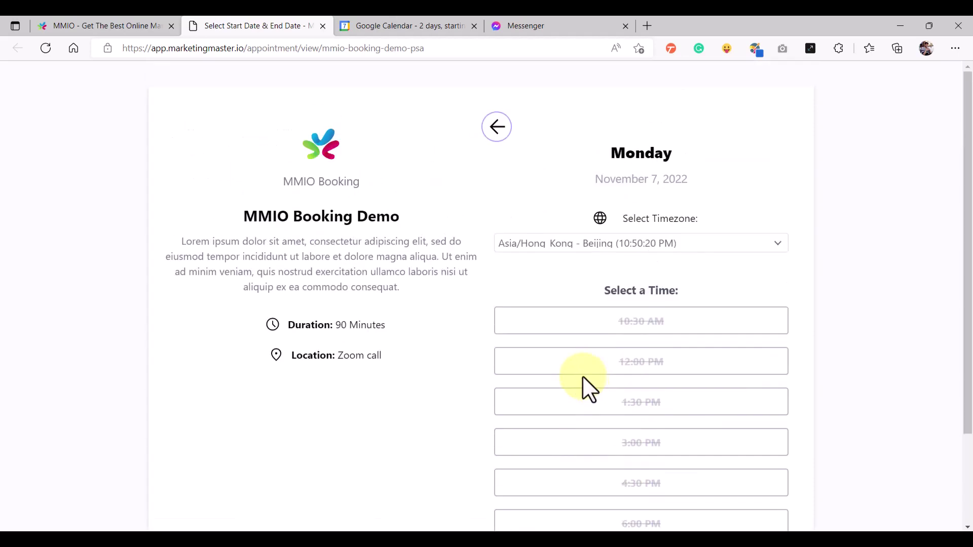
{"action": "left_click", "coordinate": [497, 126]}
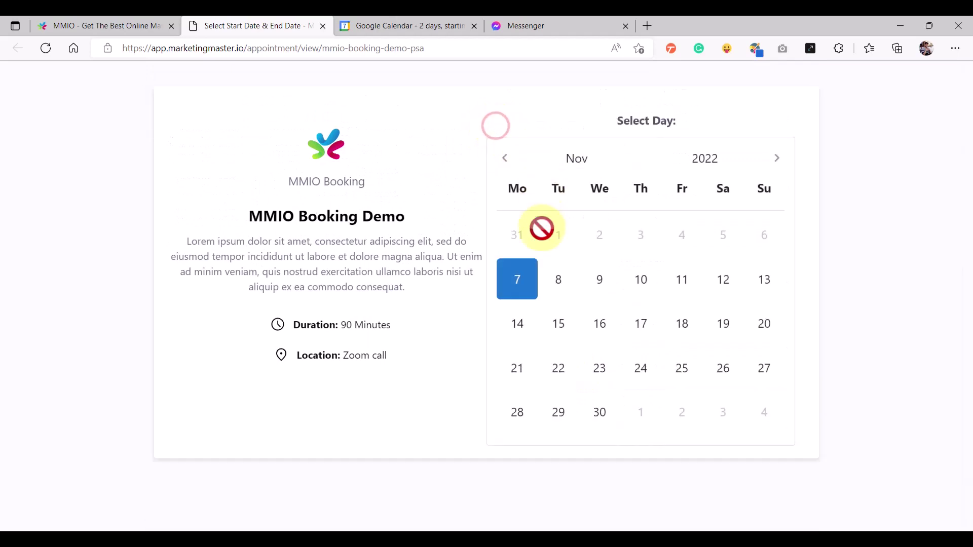
{"action": "left_click", "coordinate": [559, 284]}
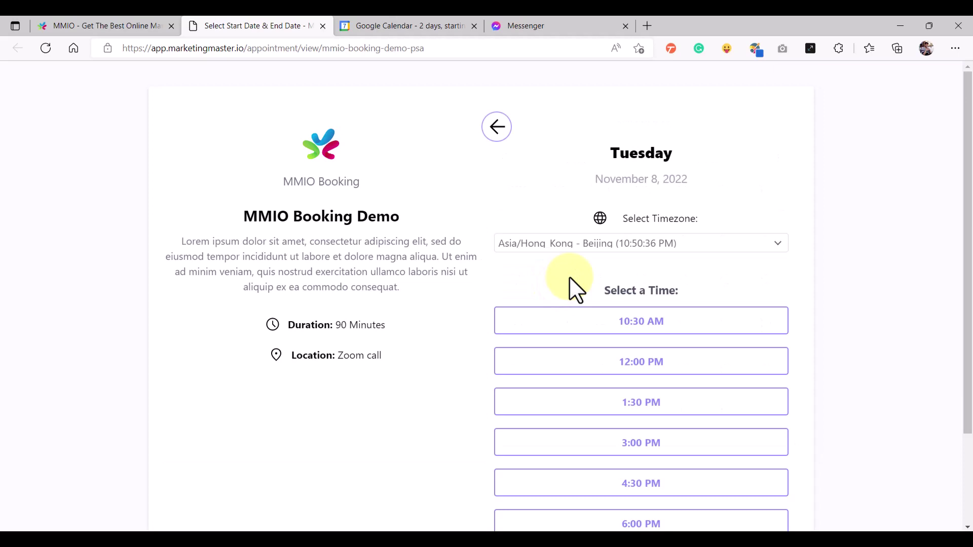
{"action": "scroll", "coordinate": [596, 359], "scroll_direction": "down", "scroll_amount": 2}
{"action": "scroll", "coordinate": [596, 364], "scroll_direction": "up", "scroll_amount": 2}
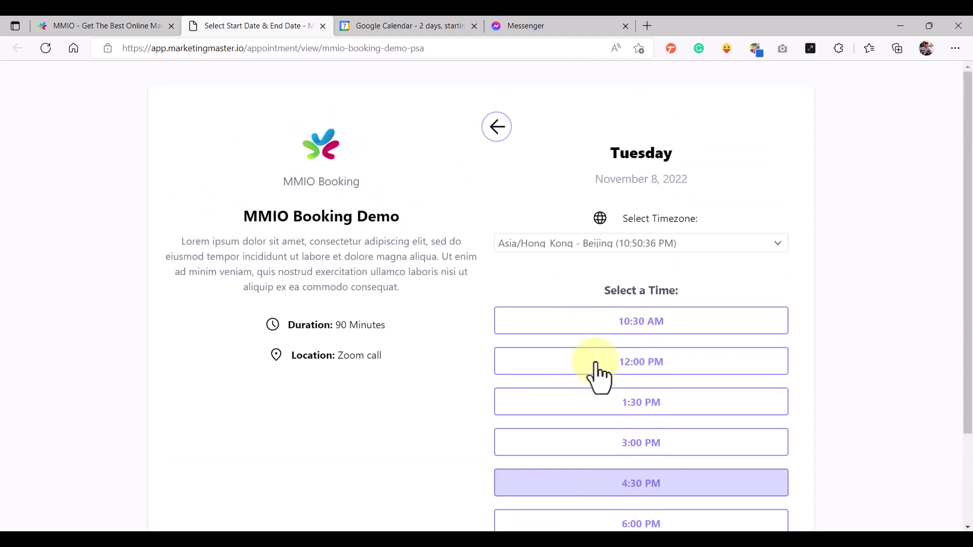
Switch the timezone to Asia/Novosibirsk - Almaty and confirm the 9:30 AM slot
{"action": "left_click", "coordinate": [615, 211]}
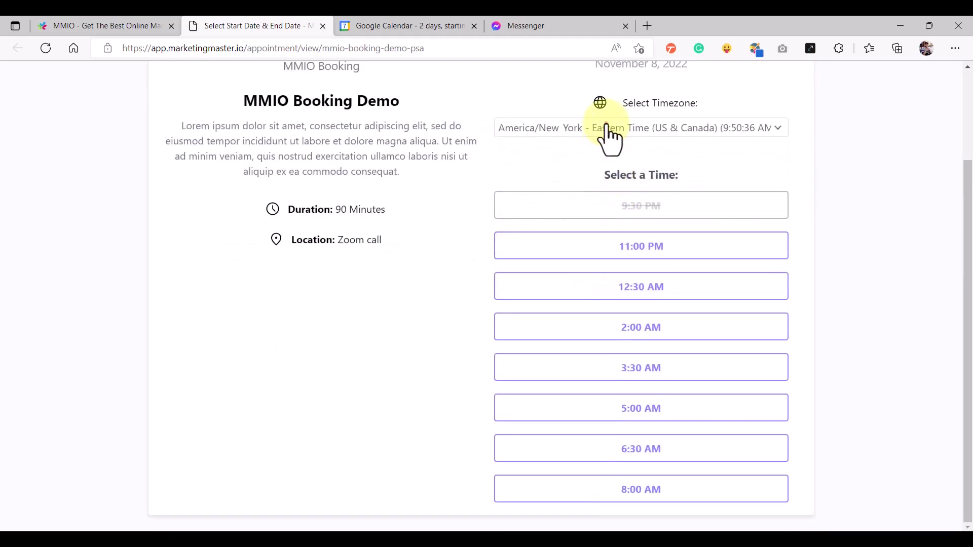
{"action": "left_click", "coordinate": [610, 139]}
{"action": "left_click_drag", "start_coordinate": [780, 200], "coordinate": [652, 245]}
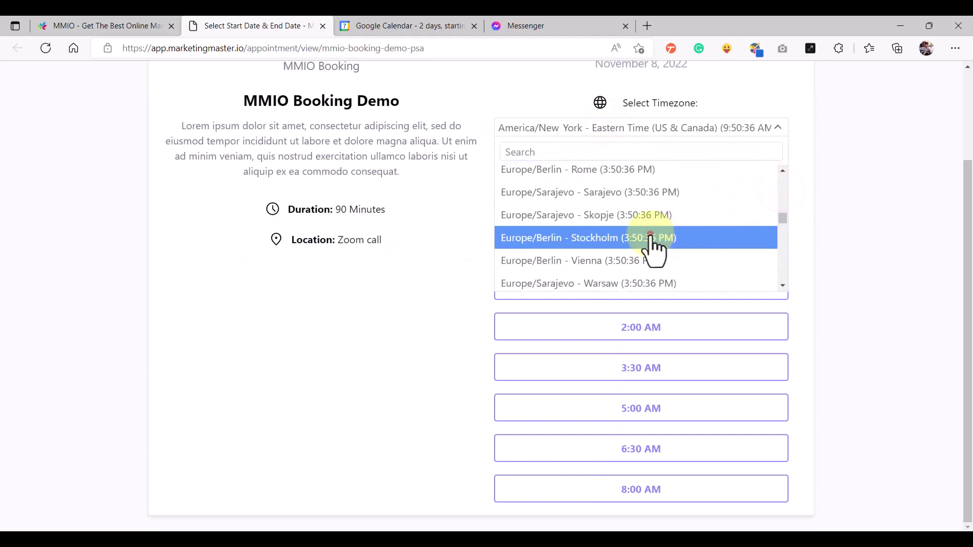
{"action": "left_click", "coordinate": [651, 243]}
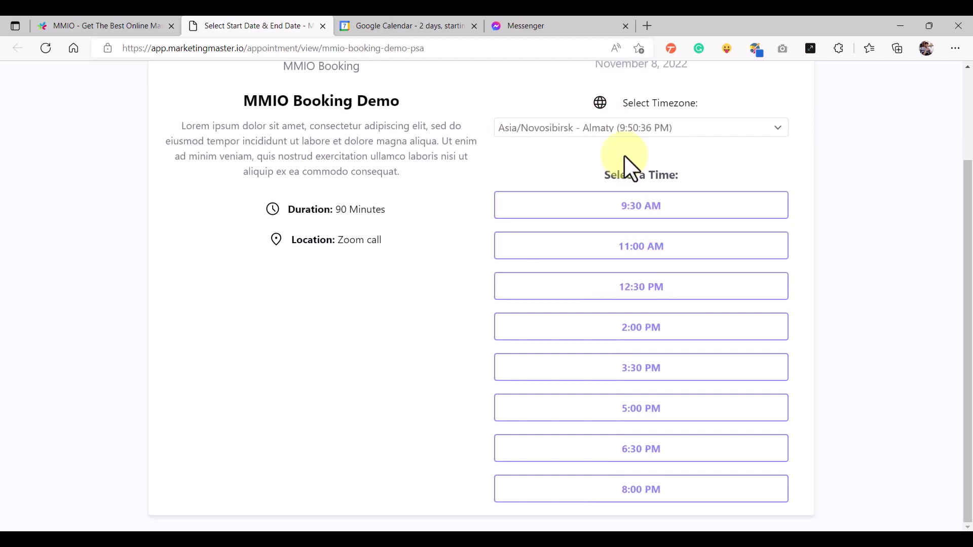
{"action": "left_click", "coordinate": [626, 209]}
{"action": "left_click", "coordinate": [714, 213]}
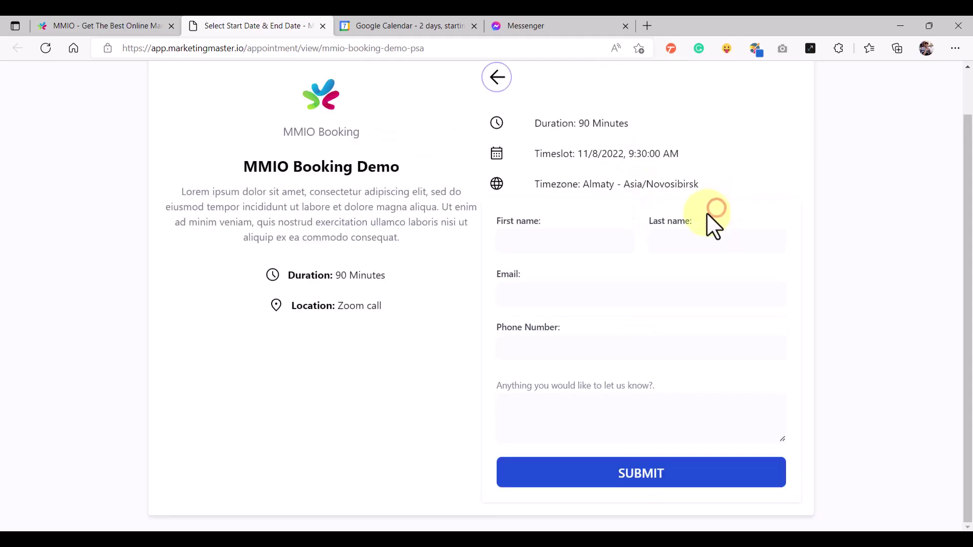
Autofill the attendee form from saved contact details, submit it, and dismiss the success message
{"action": "left_click", "coordinate": [524, 235]}
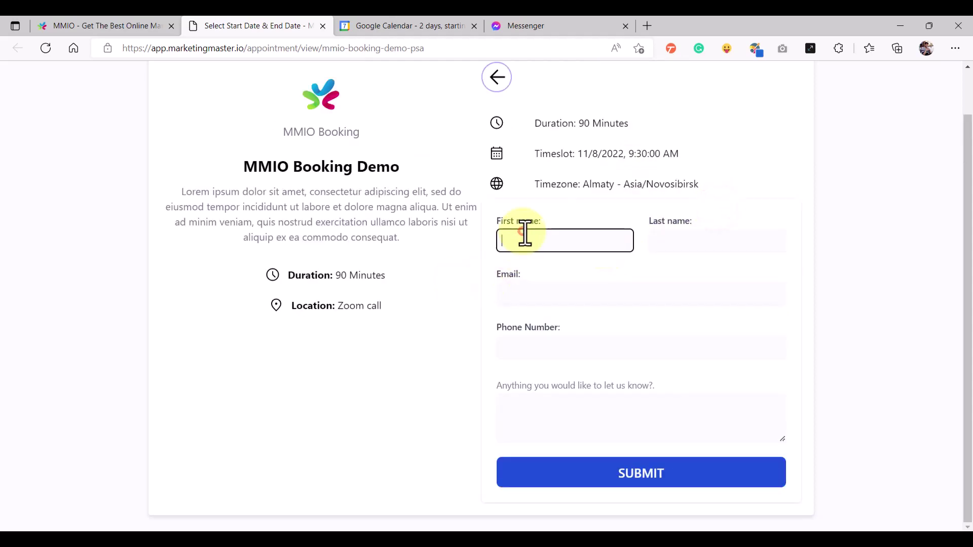
{"action": "left_click", "coordinate": [543, 303]}
{"action": "left_click", "coordinate": [561, 425]}
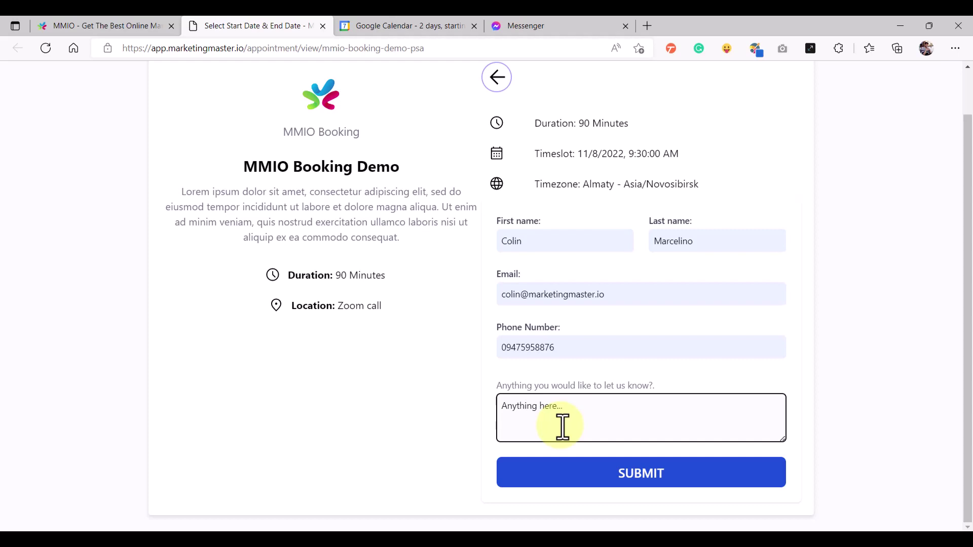
{"action": "left_click", "coordinate": [614, 473]}
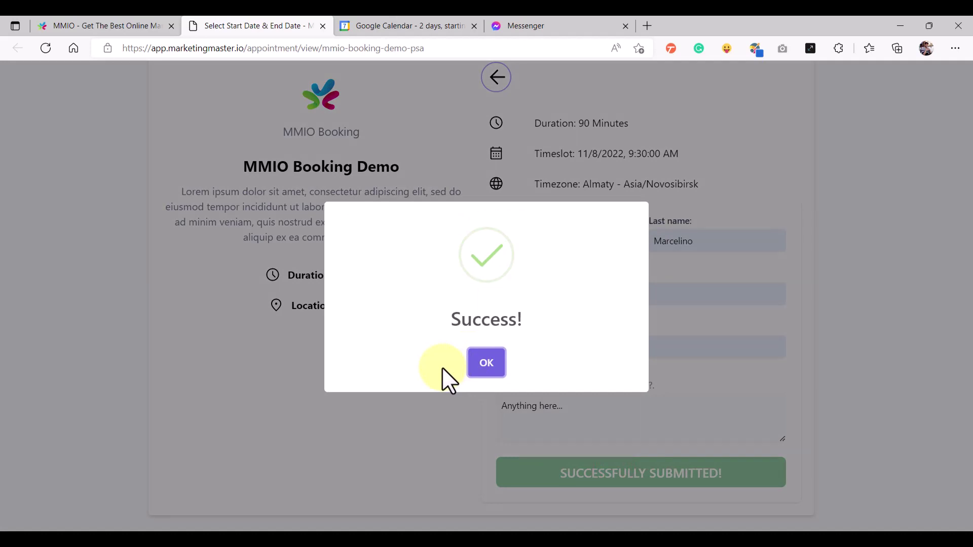
{"action": "left_click", "coordinate": [485, 364]}
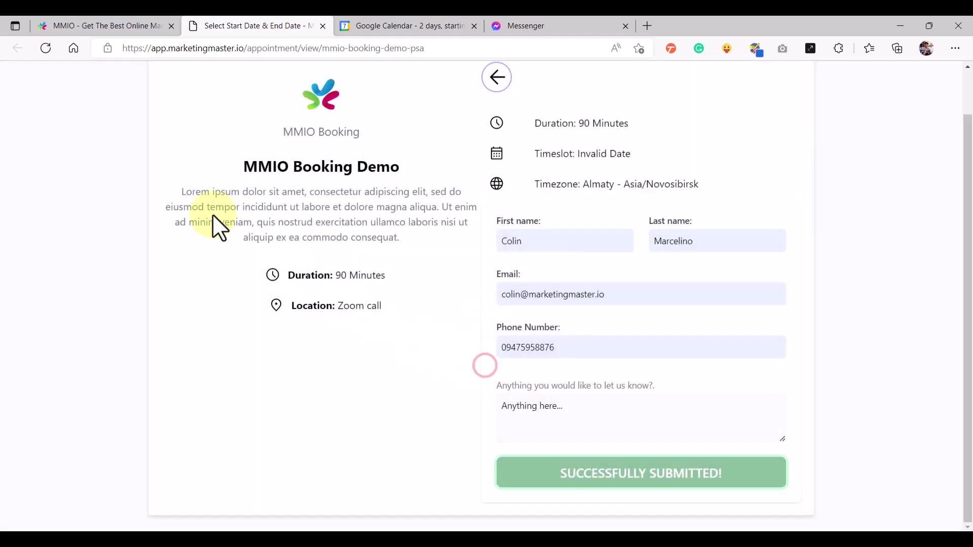
View MMIO Booking Demo appointments for 2022-11-08, showing one attendee in the 10:30 AM slot
{"action": "left_click", "coordinate": [80, 20]}
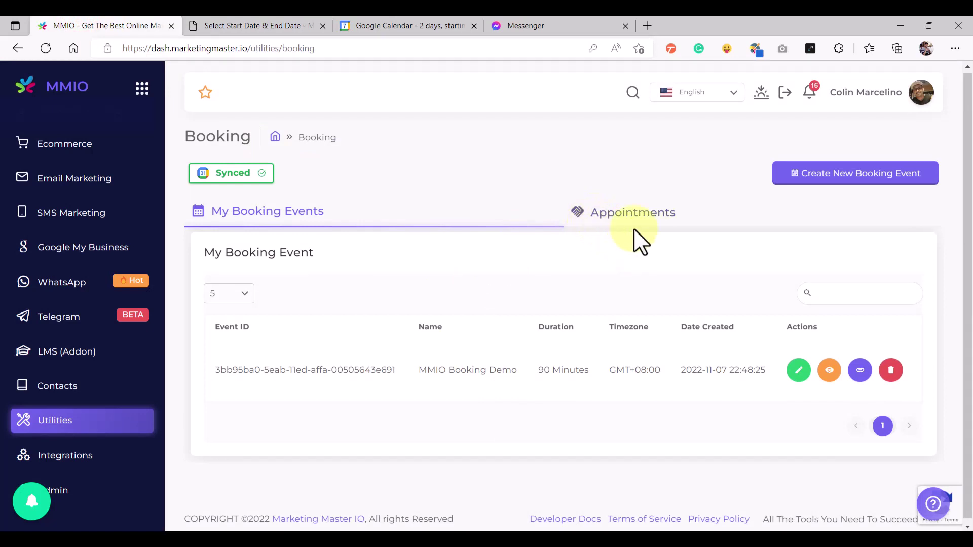
{"action": "left_click", "coordinate": [617, 219]}
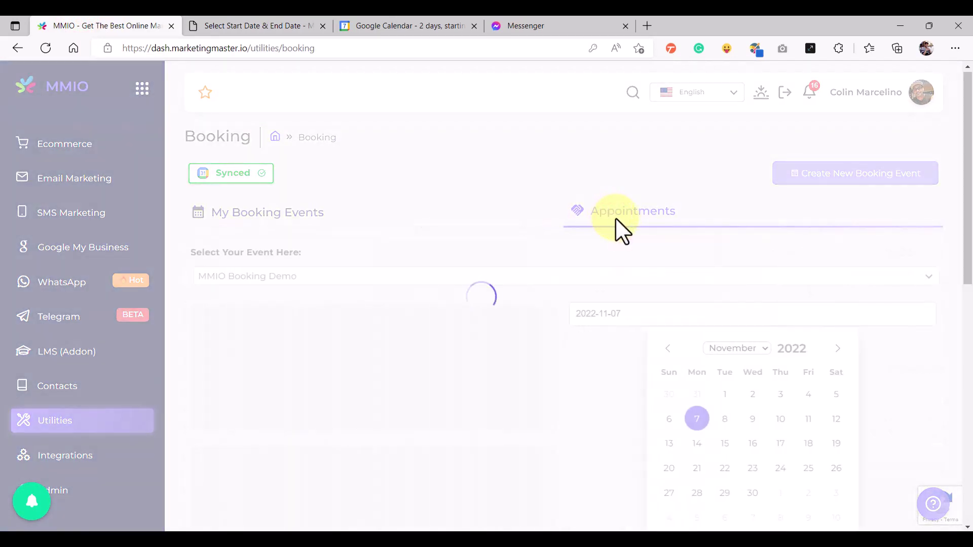
{"action": "scroll", "coordinate": [558, 355], "scroll_direction": "down", "scroll_amount": 1}
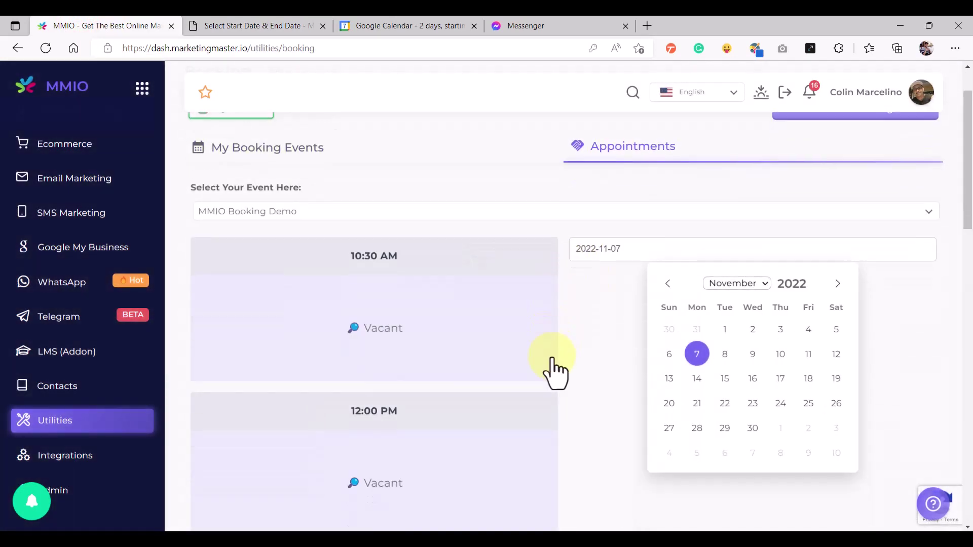
{"action": "left_click", "coordinate": [726, 353]}
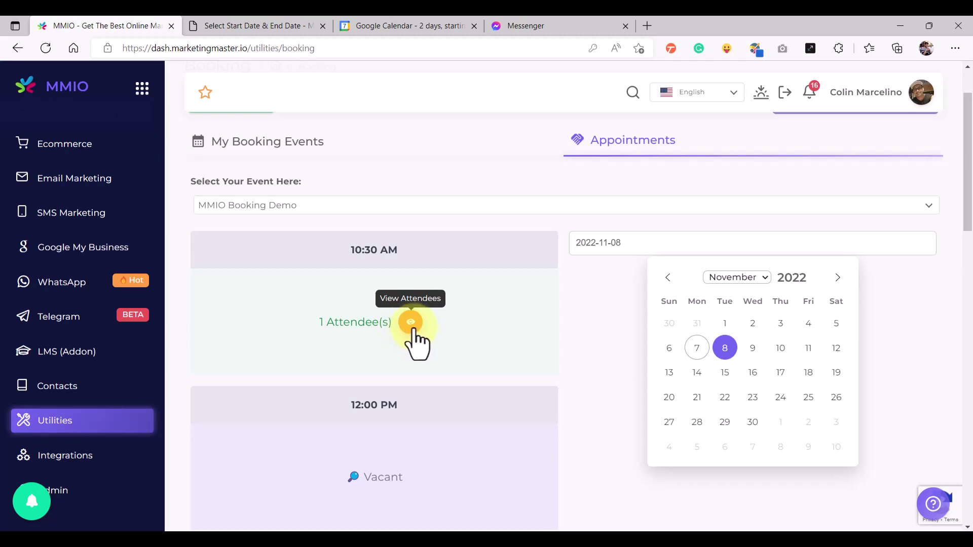
{"action": "left_click", "coordinate": [412, 325]}
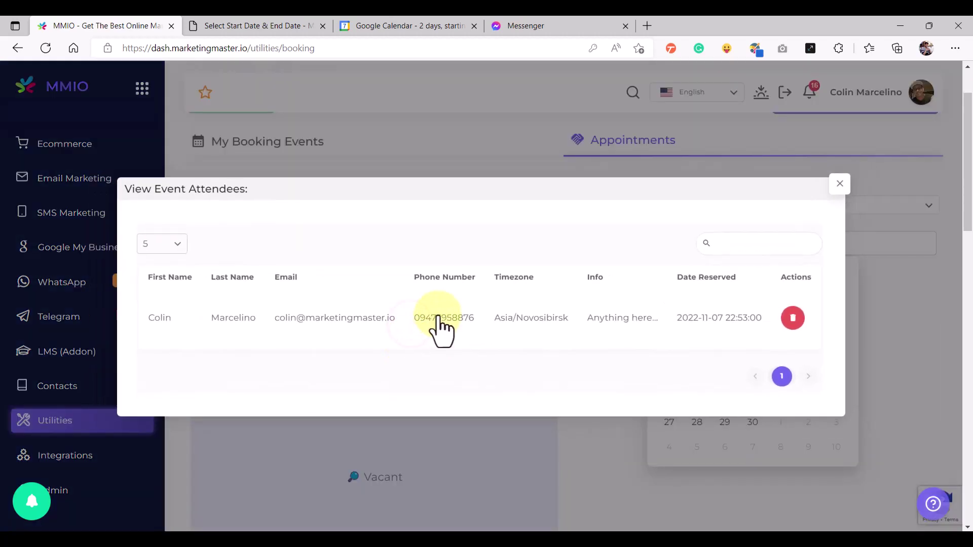
{"action": "left_click_drag", "start_coordinate": [148, 324], "coordinate": [329, 321]}
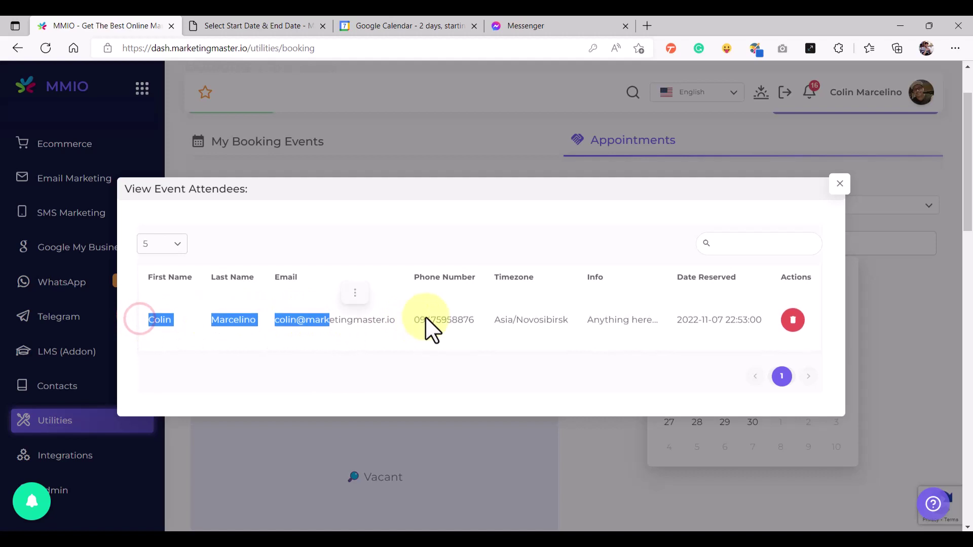
{"action": "left_click", "coordinate": [467, 176]}
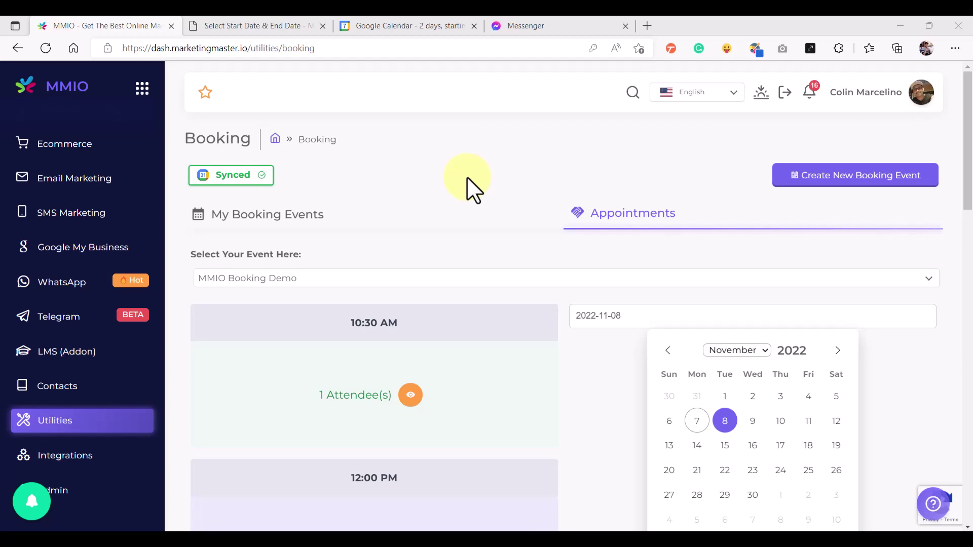
Reconnect calendar sync by choosing the Google account, bypassing the unverified-app warning, and allowing access
{"action": "left_click", "coordinate": [234, 186]}
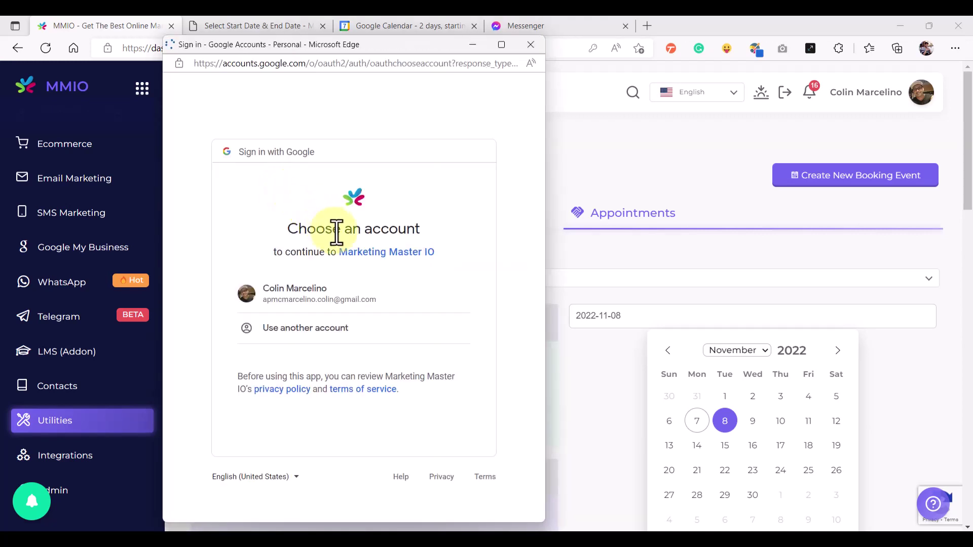
{"action": "left_click", "coordinate": [332, 293]}
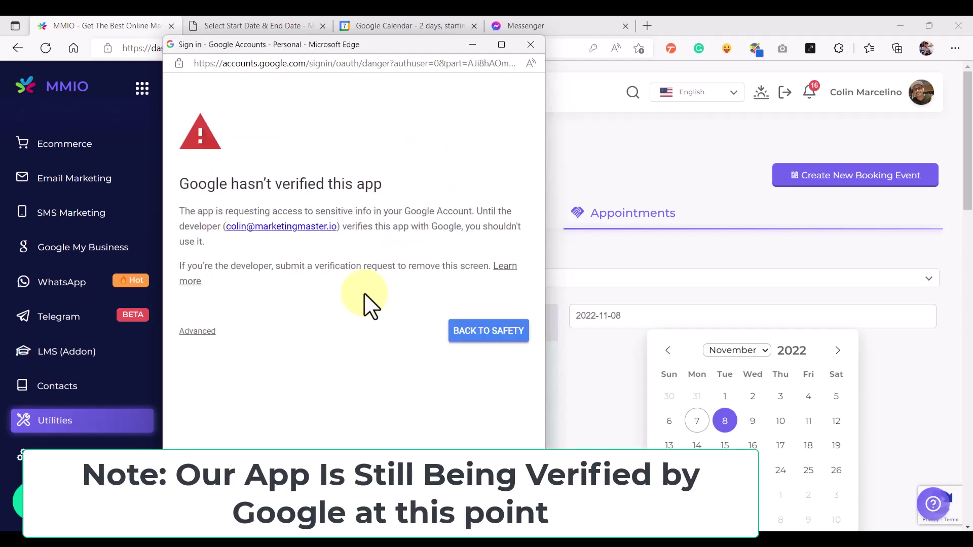
{"action": "left_click_drag", "start_coordinate": [208, 183], "coordinate": [386, 187]}
{"action": "left_click", "coordinate": [386, 186]}
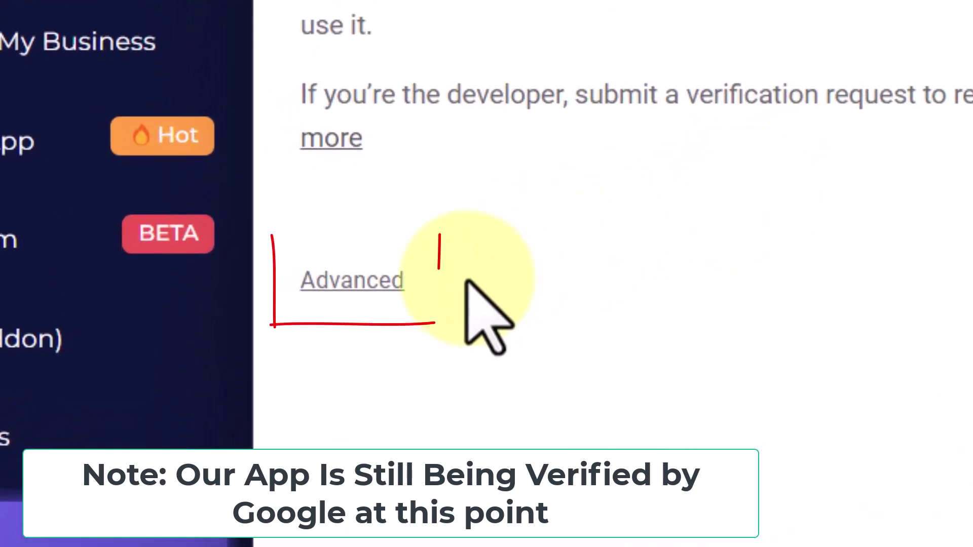
{"action": "left_click", "coordinate": [388, 283]}
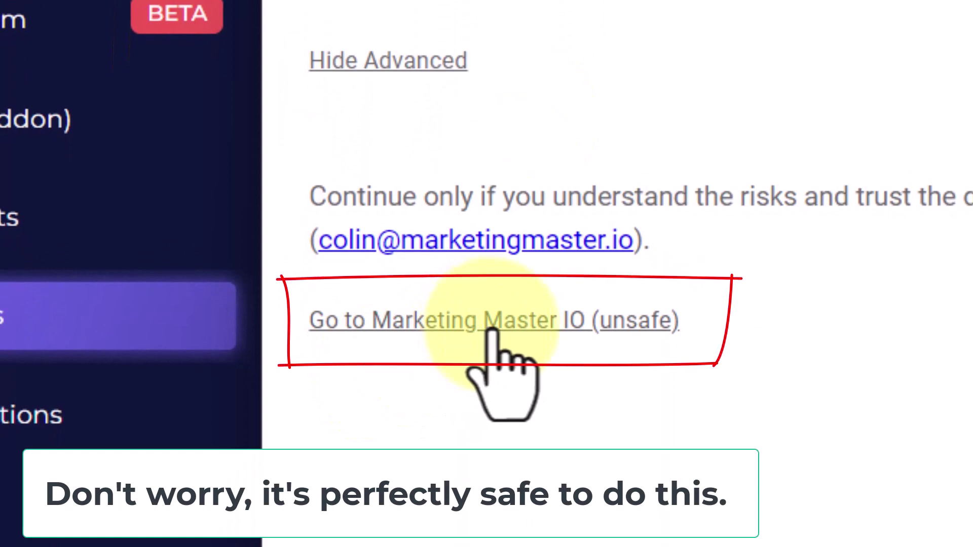
{"action": "left_click", "coordinate": [491, 329]}
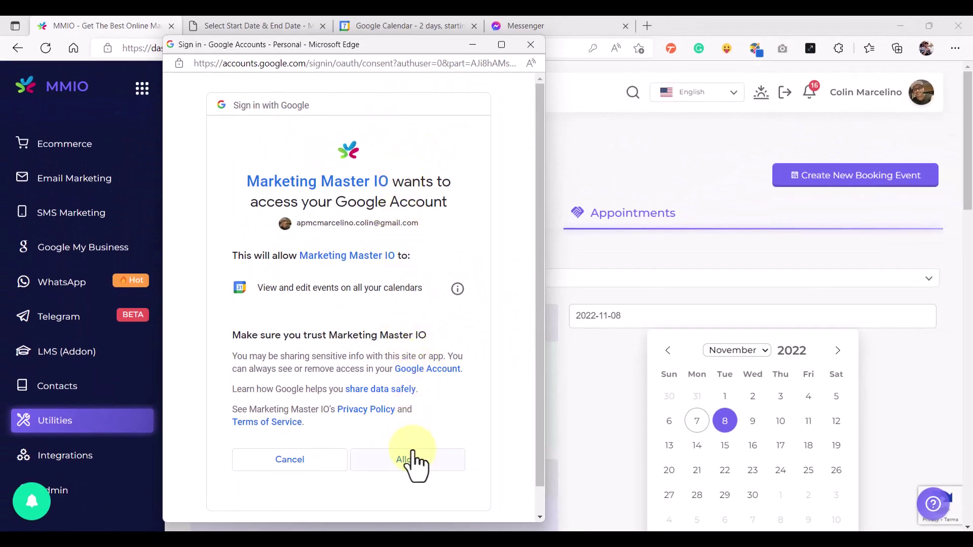
{"action": "left_click", "coordinate": [409, 459]}
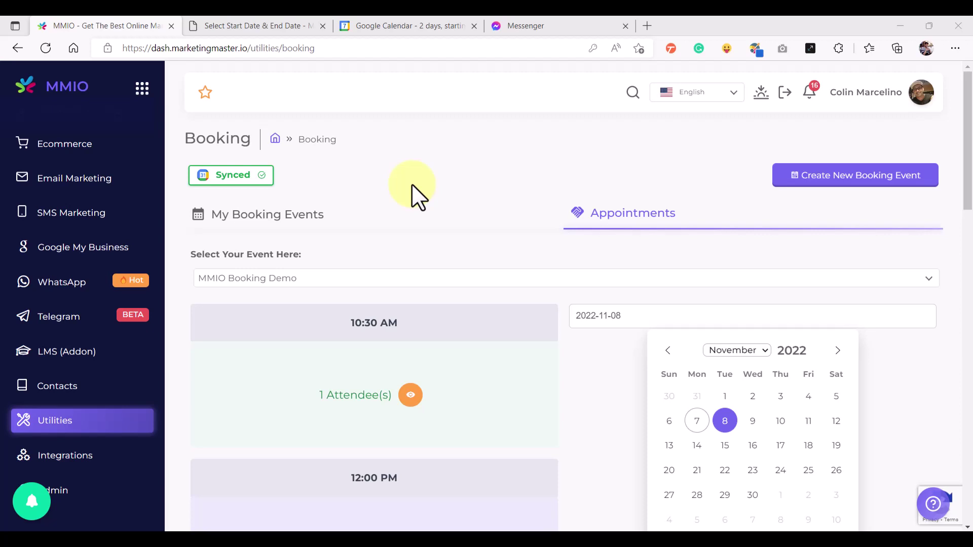
Reload the public booking page and pick the 12:00 PM slot on November 8
{"action": "left_click", "coordinate": [247, 20]}
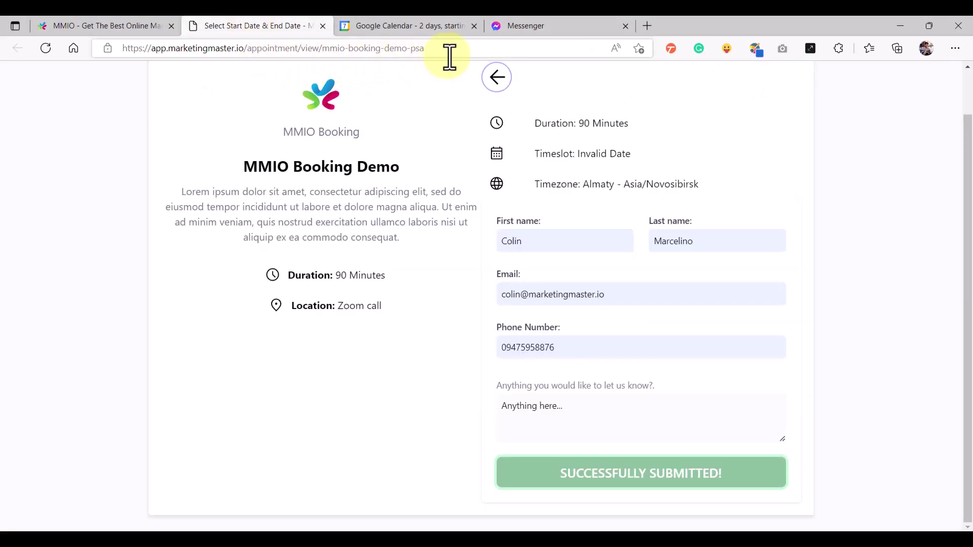
{"action": "left_click", "coordinate": [460, 48]}
{"action": "left_click", "coordinate": [460, 49]}
{"action": "key", "text": "Return"}
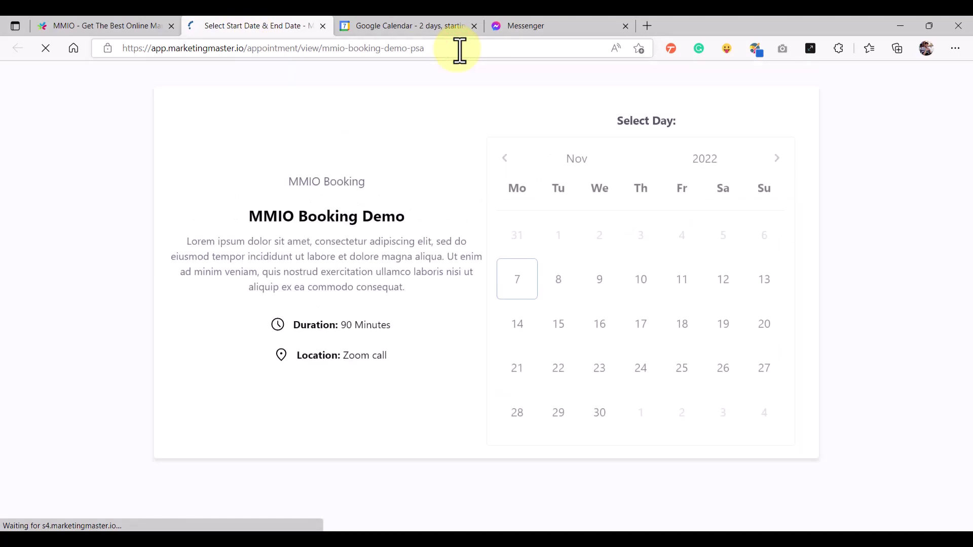
{"action": "left_click", "coordinate": [565, 282]}
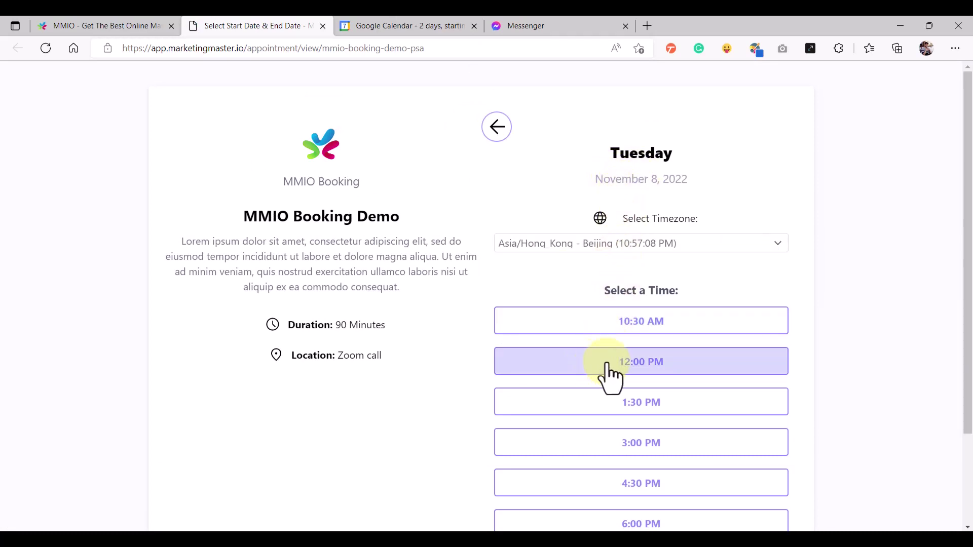
{"action": "left_click", "coordinate": [636, 370]}
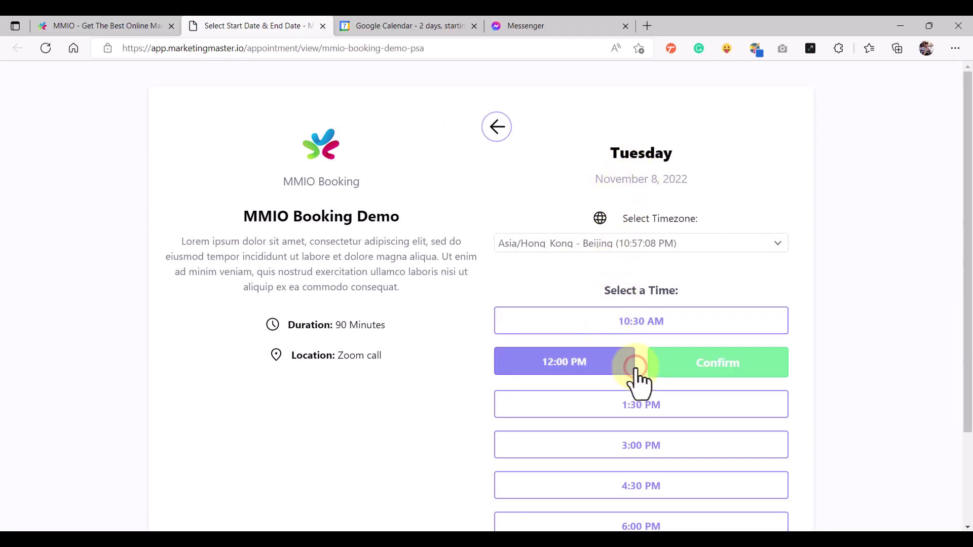
{"action": "left_click", "coordinate": [704, 377]}
Autofill name, email and phone, add the note 'another timeslots', and submit the booking
{"action": "left_click", "coordinate": [565, 290]}
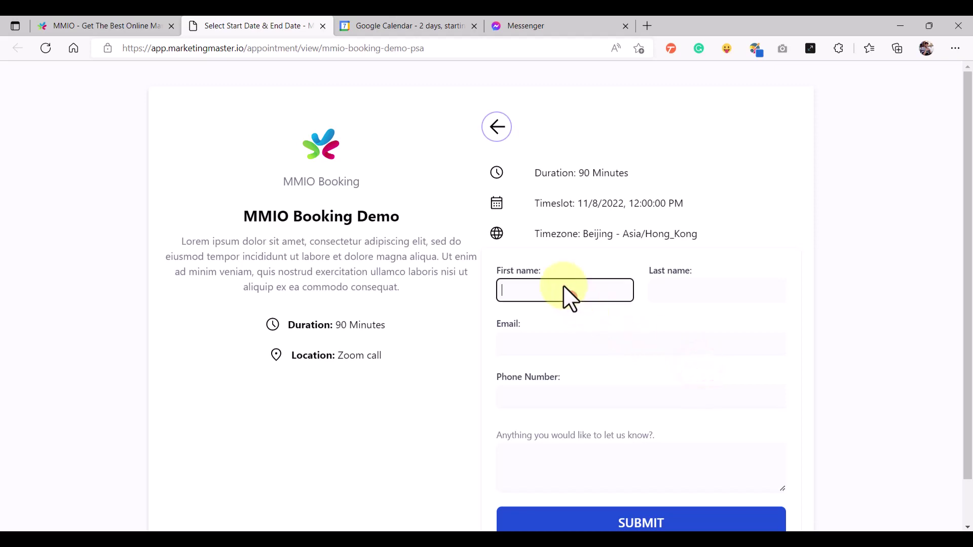
{"action": "left_click", "coordinate": [558, 292]}
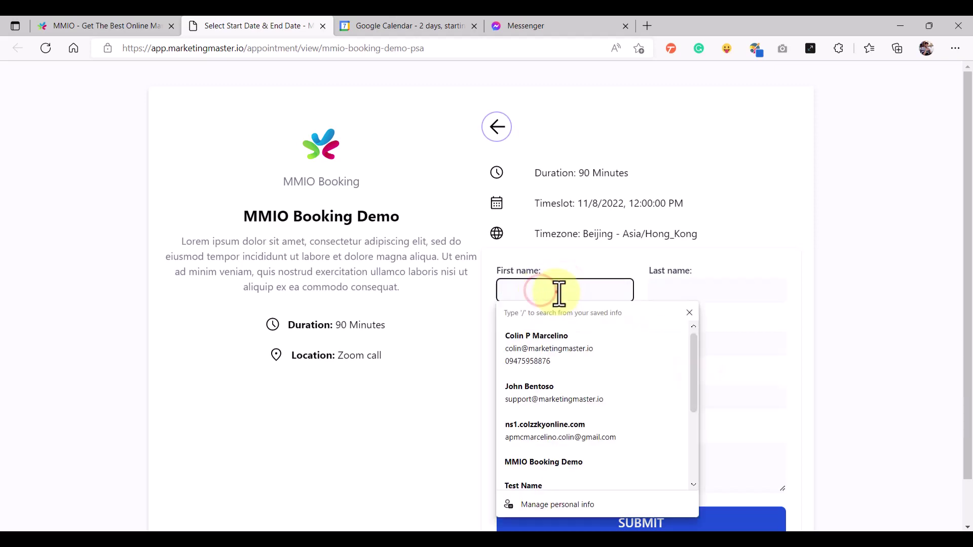
{"action": "left_click", "coordinate": [548, 398]}
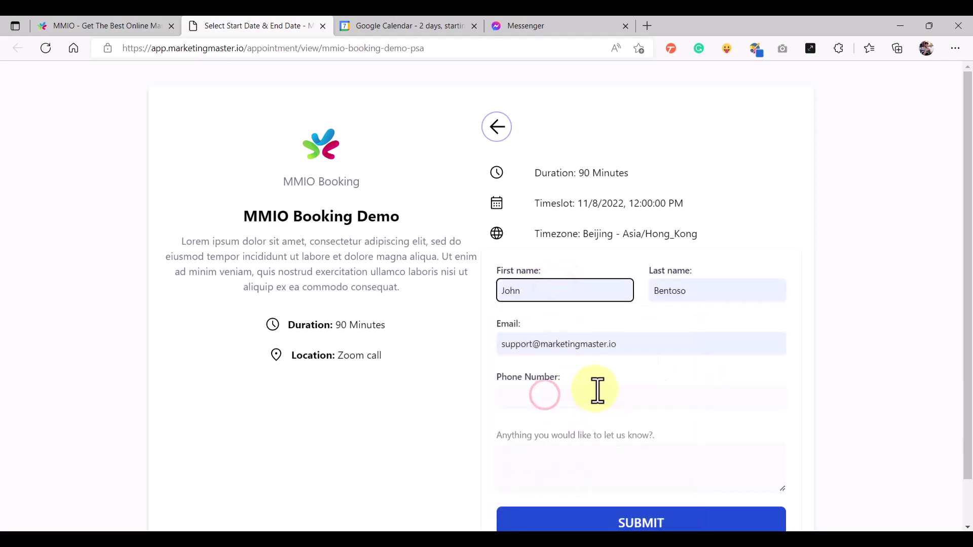
{"action": "scroll", "coordinate": [598, 394], "scroll_direction": "down", "scroll_amount": 1}
{"action": "left_click", "coordinate": [554, 347]}
{"action": "left_click", "coordinate": [542, 402]}
{"action": "type", "text": "another timeslots"}
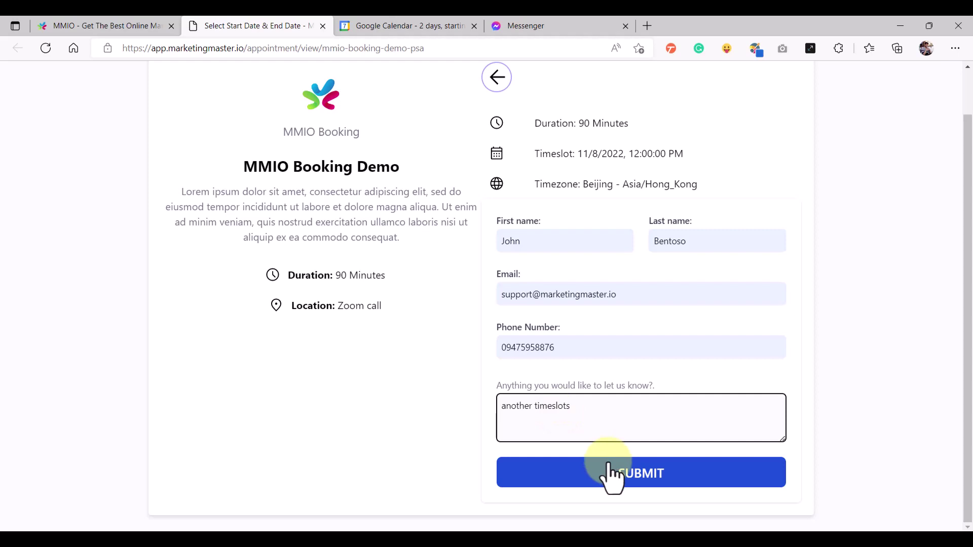
{"action": "left_click", "coordinate": [615, 484]}
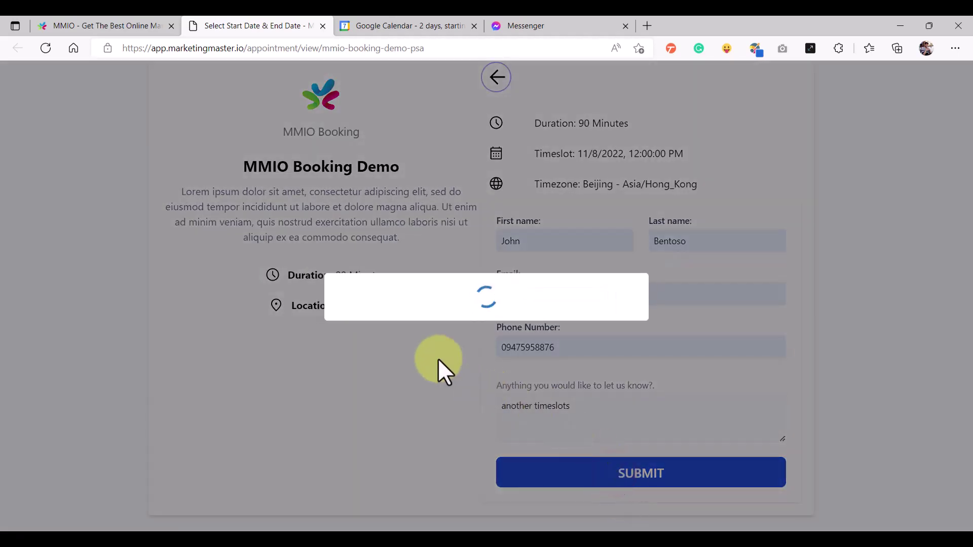
{"action": "left_click", "coordinate": [488, 362]}
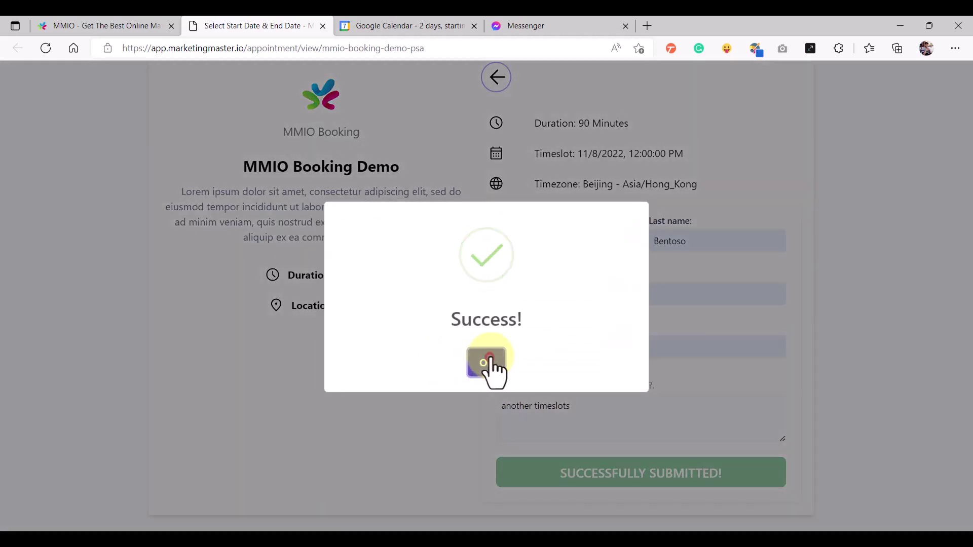
{"action": "left_click", "coordinate": [361, 20]}
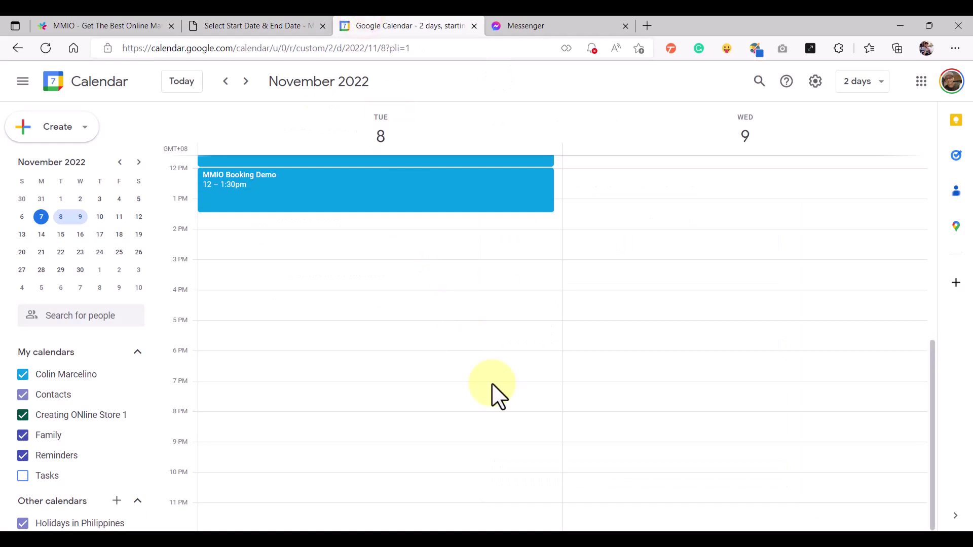
Check the 10:30am and 12–1:30pm events' details, then return to MMIO's My Booking Events
{"action": "left_click_drag", "start_coordinate": [932, 369], "coordinate": [934, 339]}
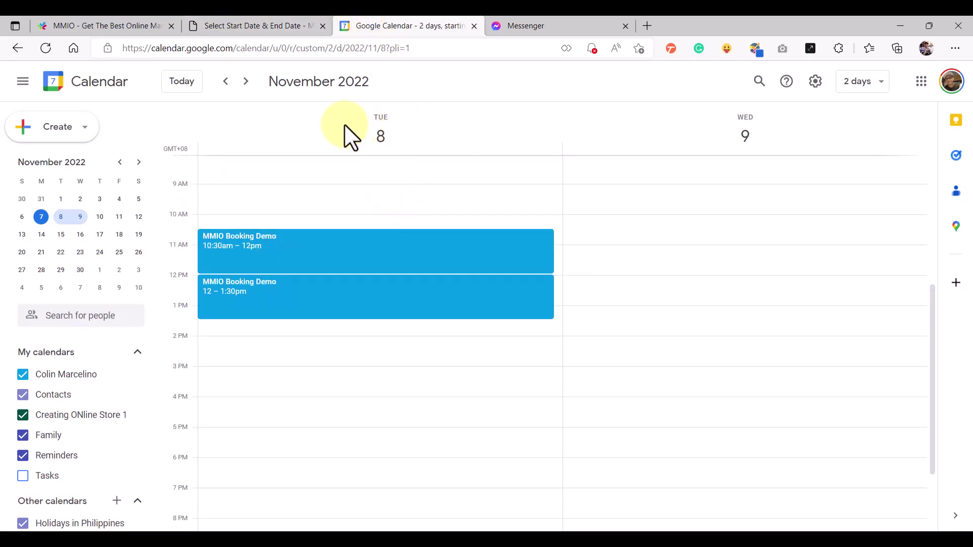
{"action": "left_click", "coordinate": [263, 246]}
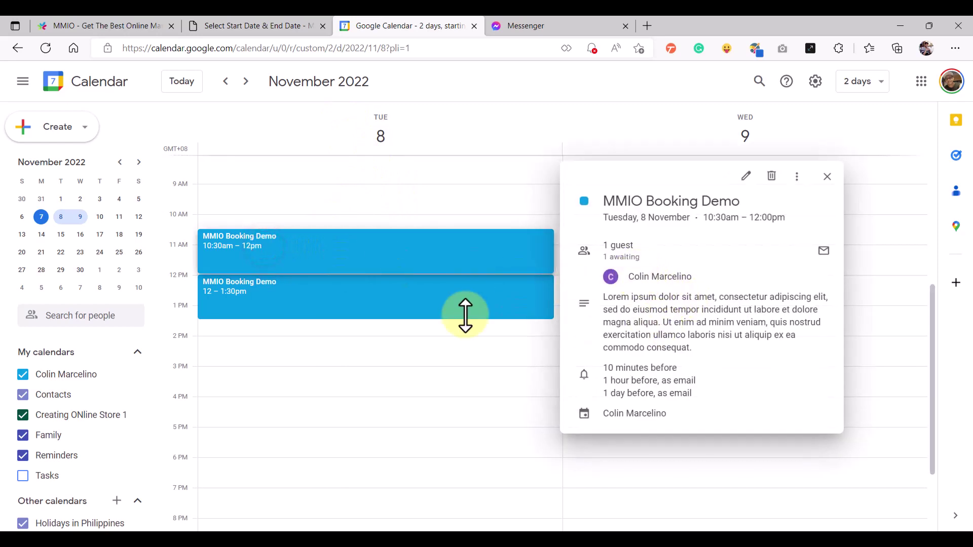
{"action": "left_click", "coordinate": [404, 297]}
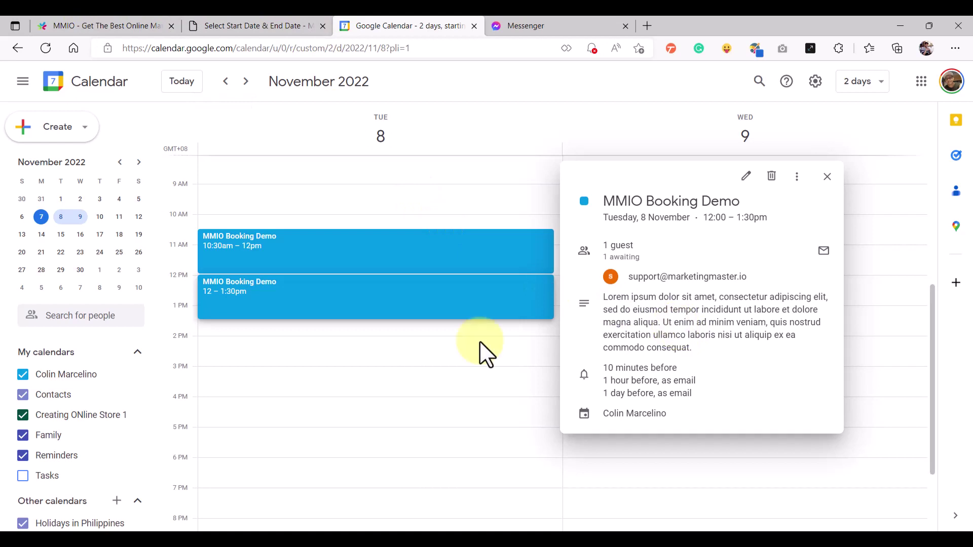
{"action": "left_click", "coordinate": [126, 21]}
{"action": "left_click", "coordinate": [308, 221]}
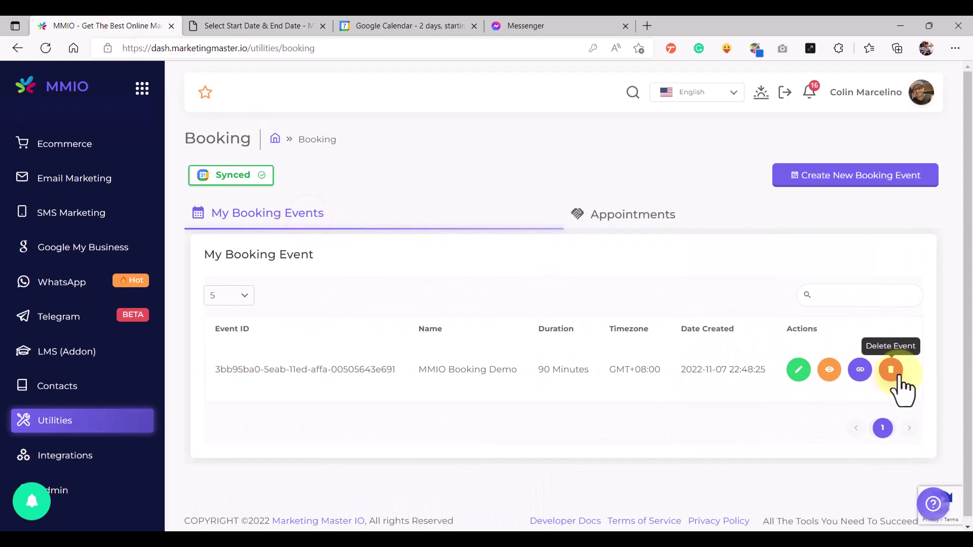
Delete the MMIO Booking Demo event from MMIO's booking events list
{"action": "left_click", "coordinate": [381, 21]}
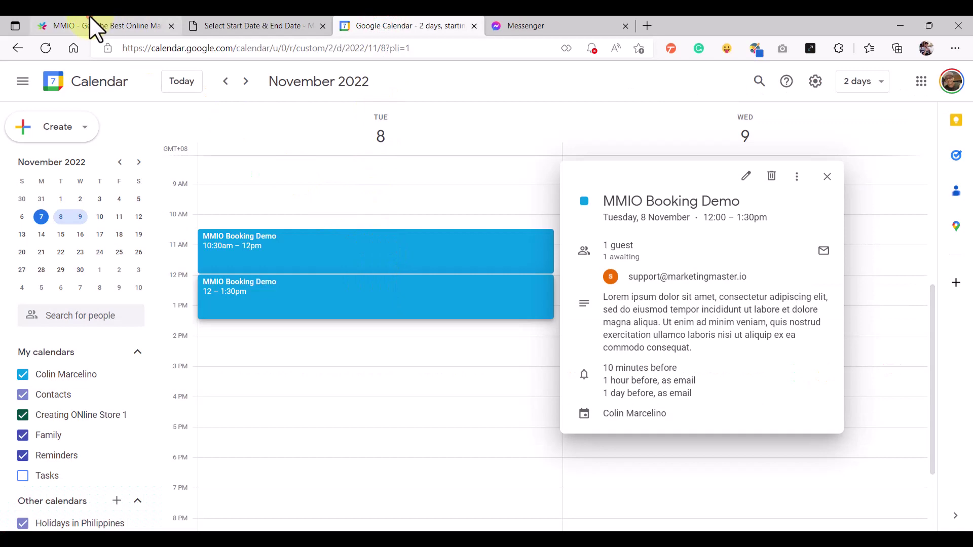
{"action": "left_click", "coordinate": [95, 27]}
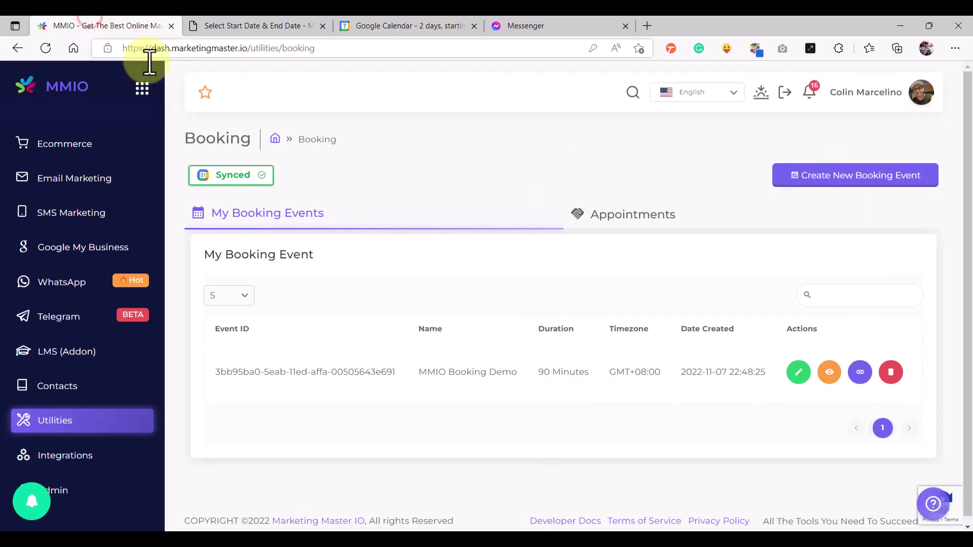
{"action": "left_click", "coordinate": [891, 370]}
{"action": "left_click", "coordinate": [411, 373]}
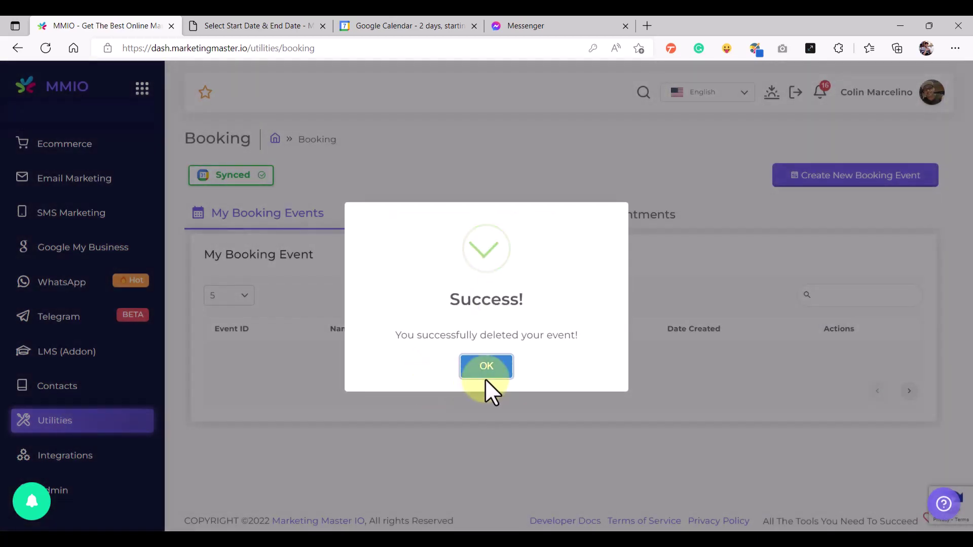
{"action": "left_click", "coordinate": [488, 373]}
Check Google Calendar to confirm the November 8 bookings are gone
{"action": "left_click", "coordinate": [391, 26]}
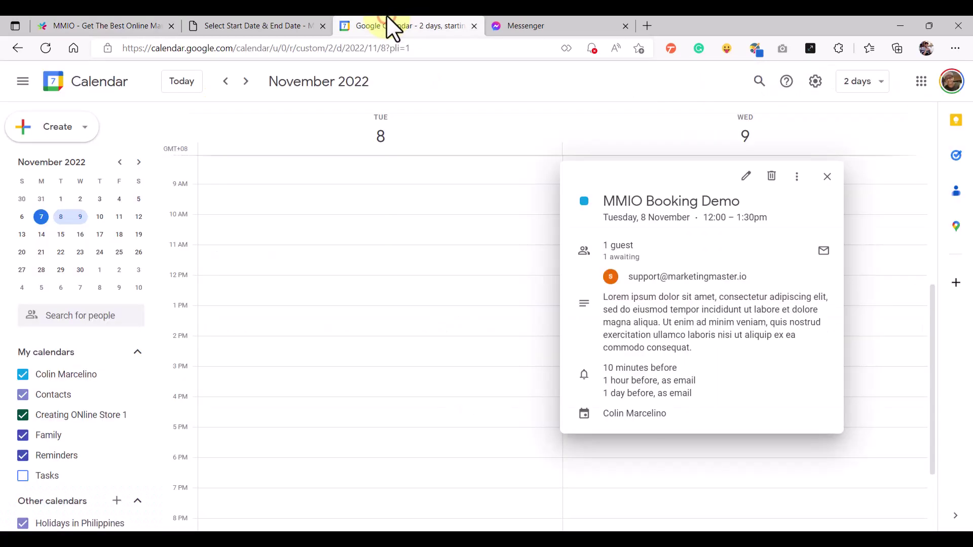
{"action": "left_click", "coordinate": [827, 176]}
{"action": "left_click_drag", "start_coordinate": [933, 345], "coordinate": [935, 308]}
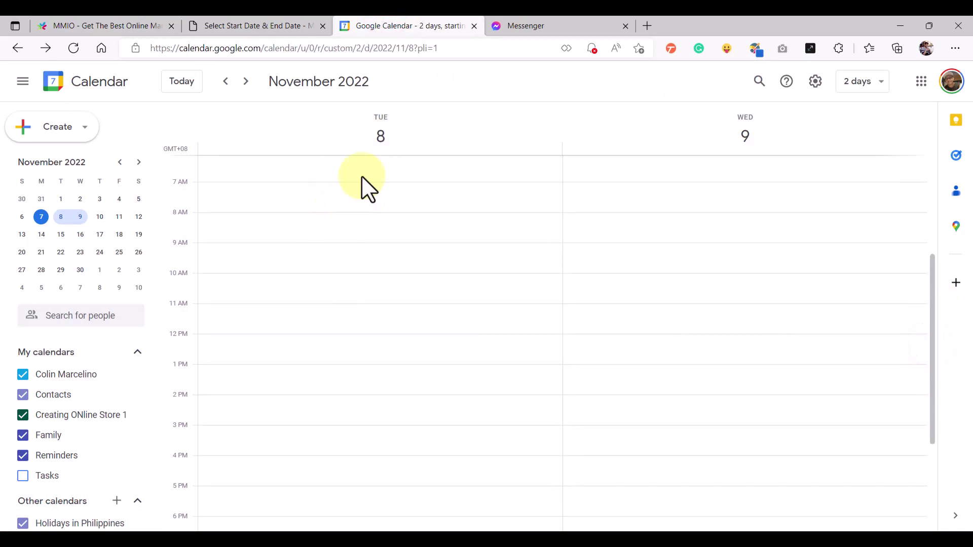
Scan Google Calendar's November 8 for remaining events, then return to MMIO's booking list
{"action": "scroll", "coordinate": [343, 355], "scroll_direction": "down", "scroll_amount": 3}
{"action": "scroll", "coordinate": [343, 355], "scroll_direction": "up", "scroll_amount": 4}
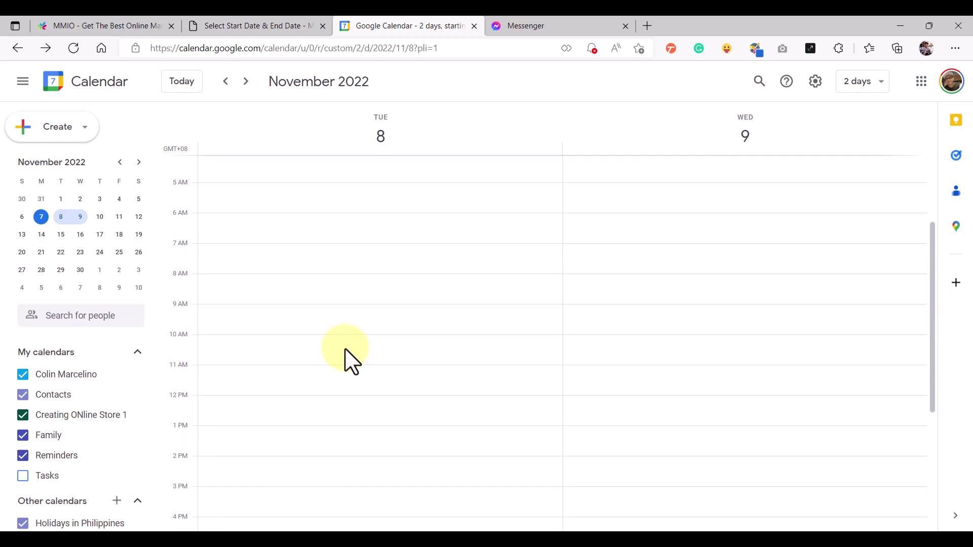
{"action": "left_click", "coordinate": [108, 18]}
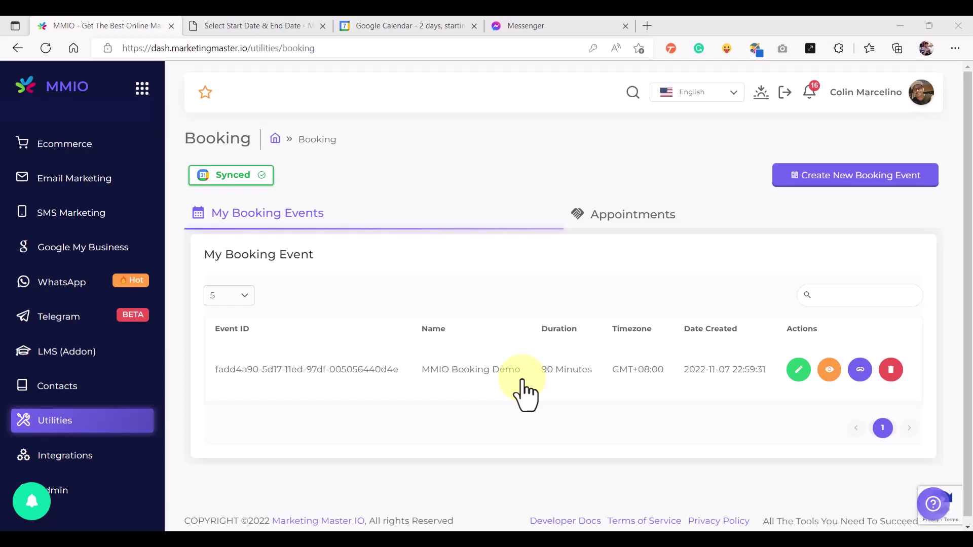
{"action": "scroll", "coordinate": [83, 358], "scroll_direction": "up", "scroll_amount": 4}
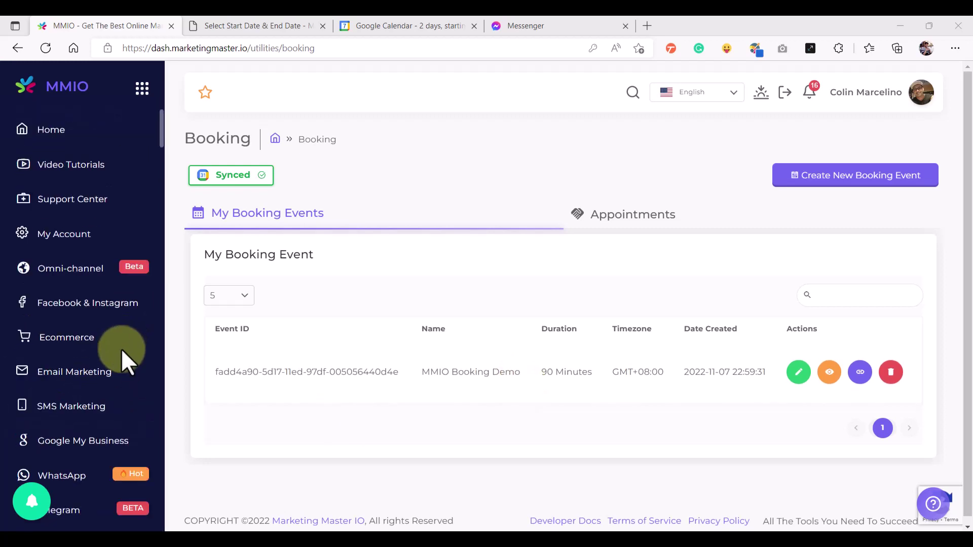
Create a new Messenger flow named 'Booking Chatbot Demo' in the Chatbot Flow Builder
{"action": "left_click", "coordinate": [122, 306]}
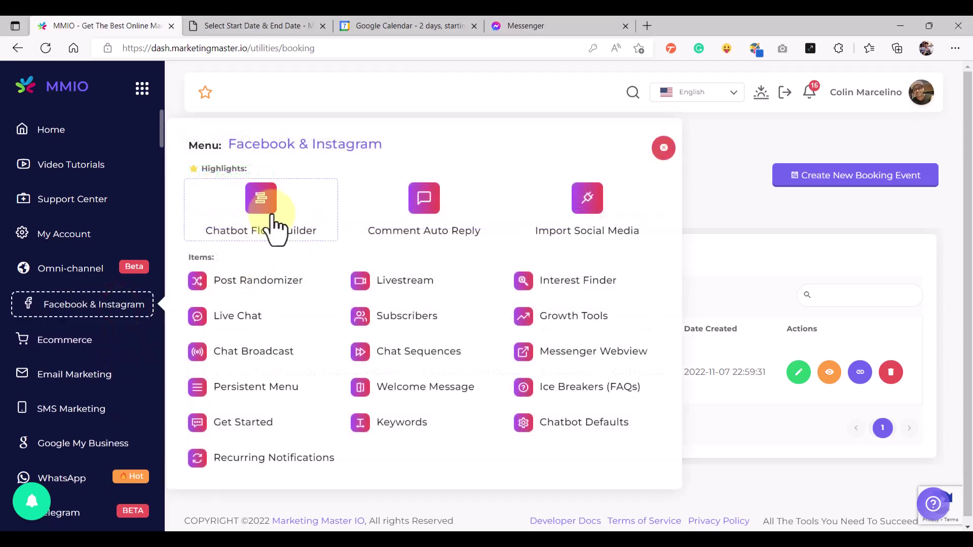
{"action": "left_click", "coordinate": [272, 216]}
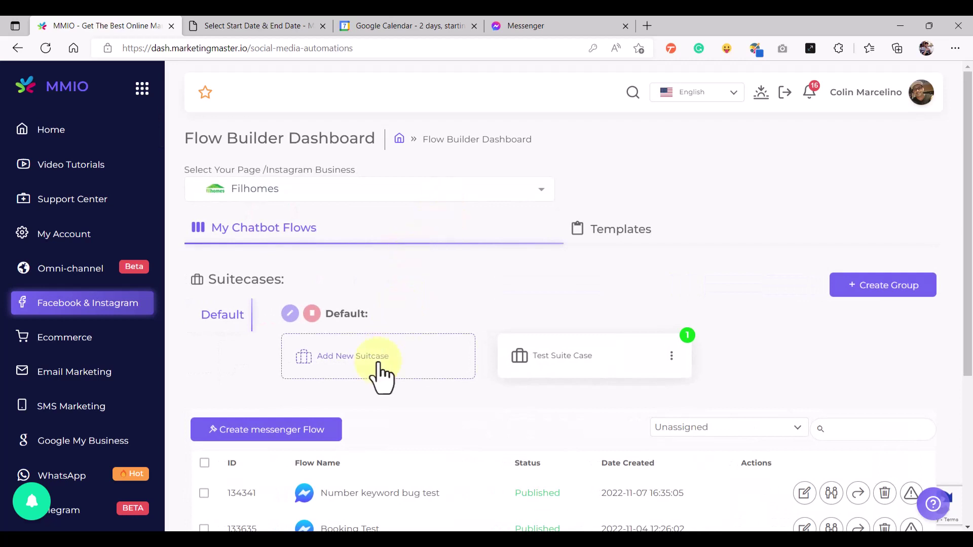
{"action": "left_click", "coordinate": [280, 431]}
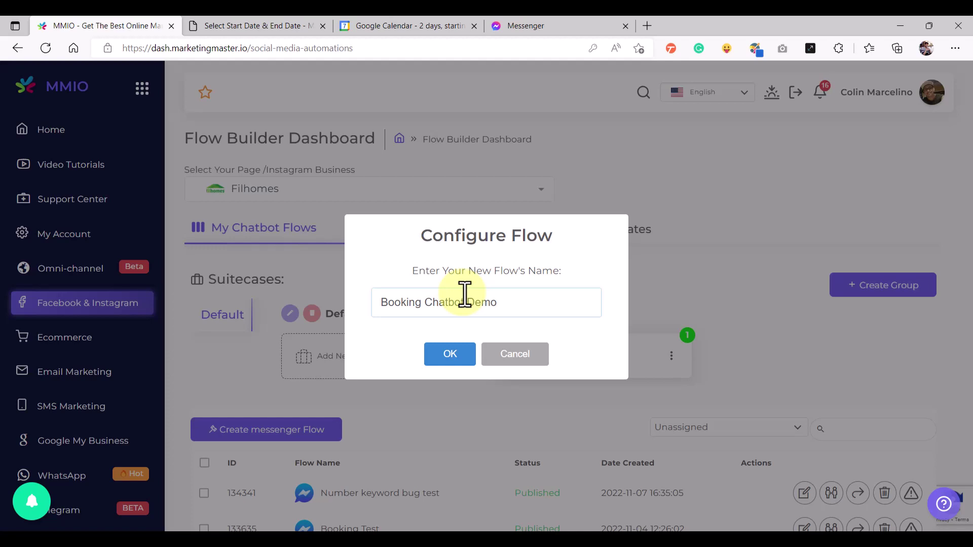
{"action": "left_click_drag", "start_coordinate": [499, 303], "coordinate": [289, 304]}
{"action": "left_click", "coordinate": [448, 355]}
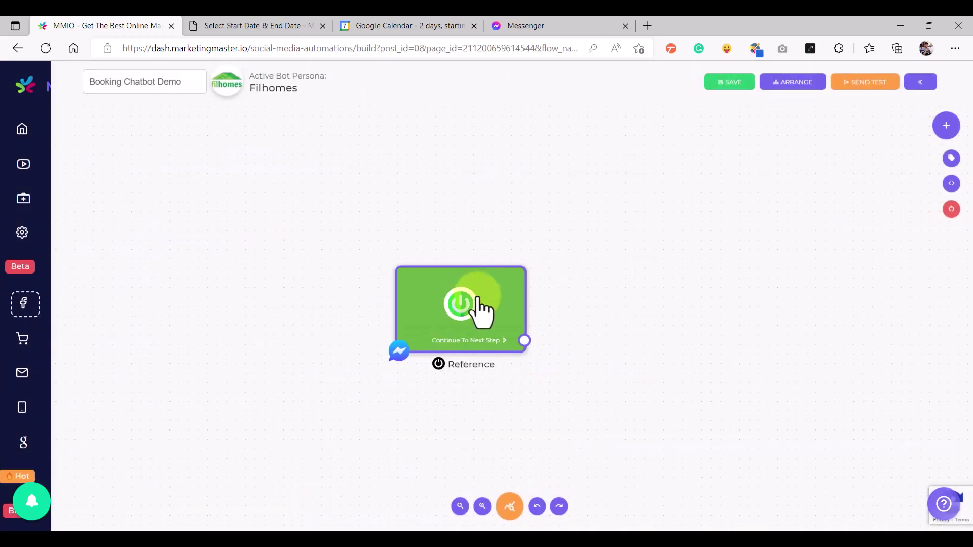
Add a Text#17 step after the start node with the pasted booking prompt
{"action": "left_click_drag", "start_coordinate": [476, 299], "coordinate": [268, 307]}
{"action": "left_click_drag", "start_coordinate": [314, 349], "coordinate": [417, 202]}
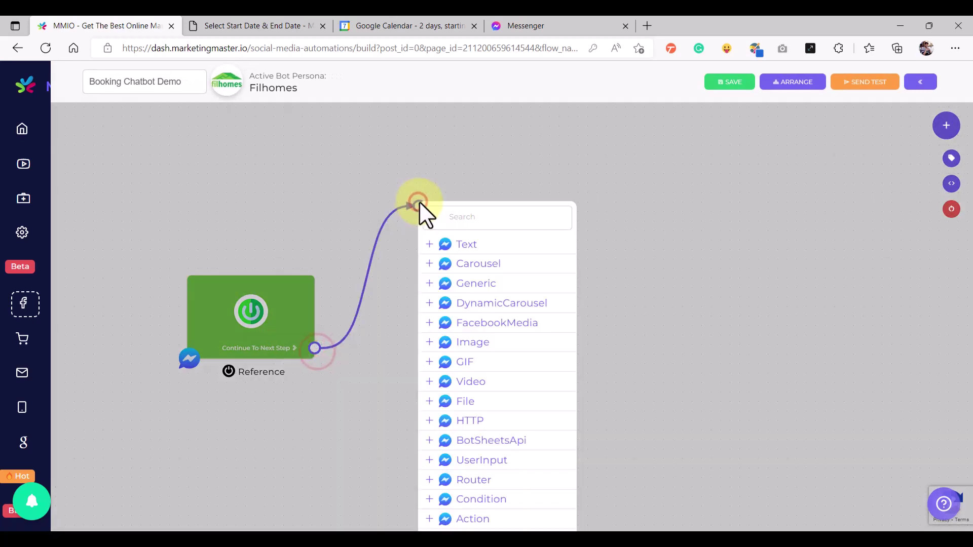
{"action": "left_click", "coordinate": [464, 244]}
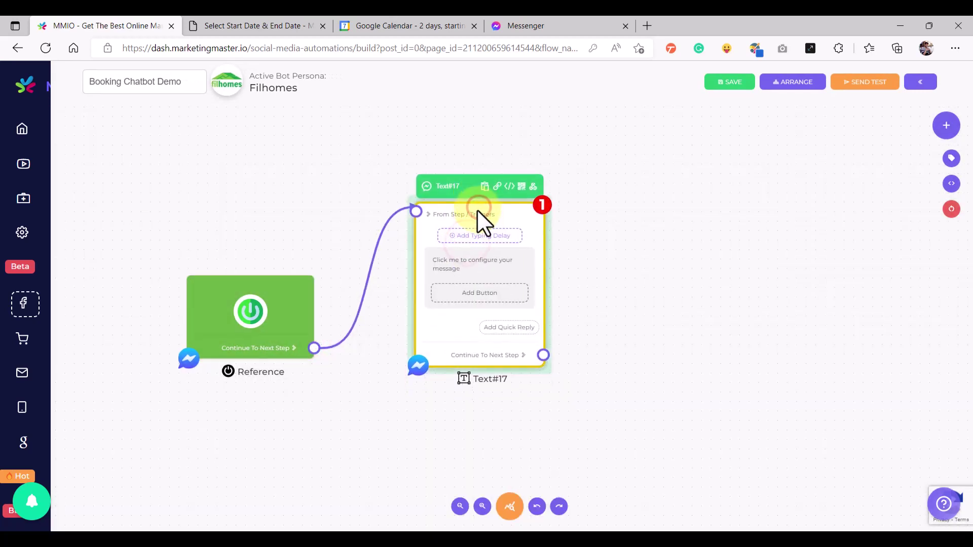
{"action": "left_click", "coordinate": [456, 279]}
{"action": "type", "text": "Book now by clicking the \"Book Now\" button below👇"}
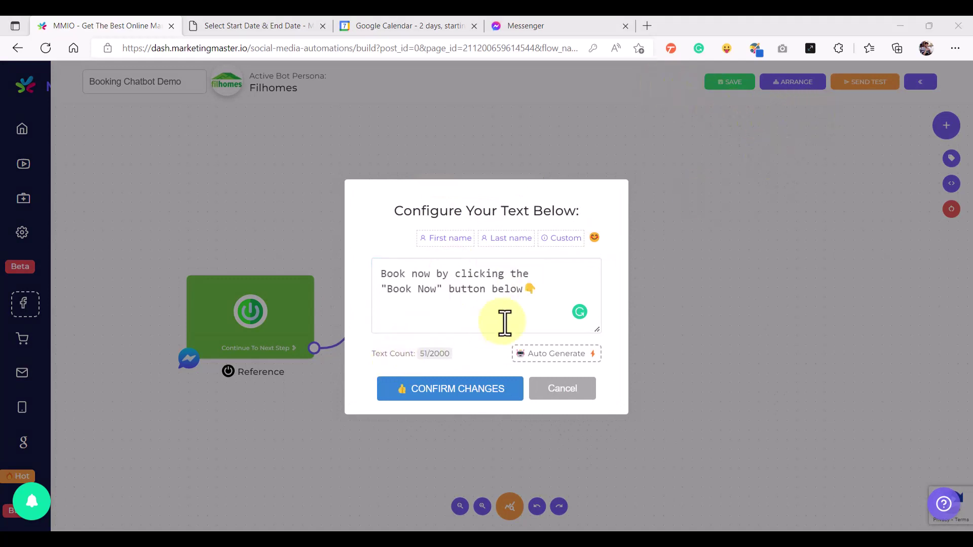
{"action": "left_click", "coordinate": [555, 294]}
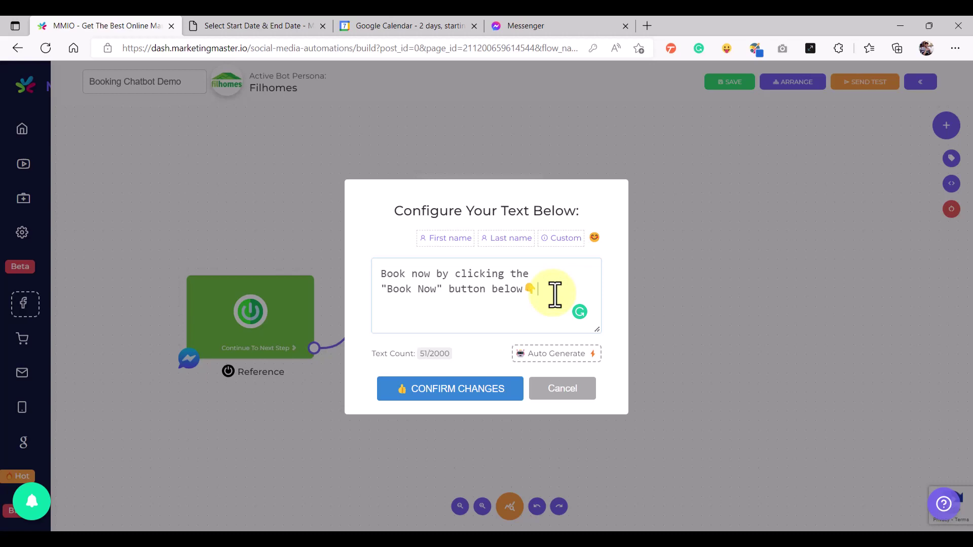
{"action": "left_click", "coordinate": [502, 396]}
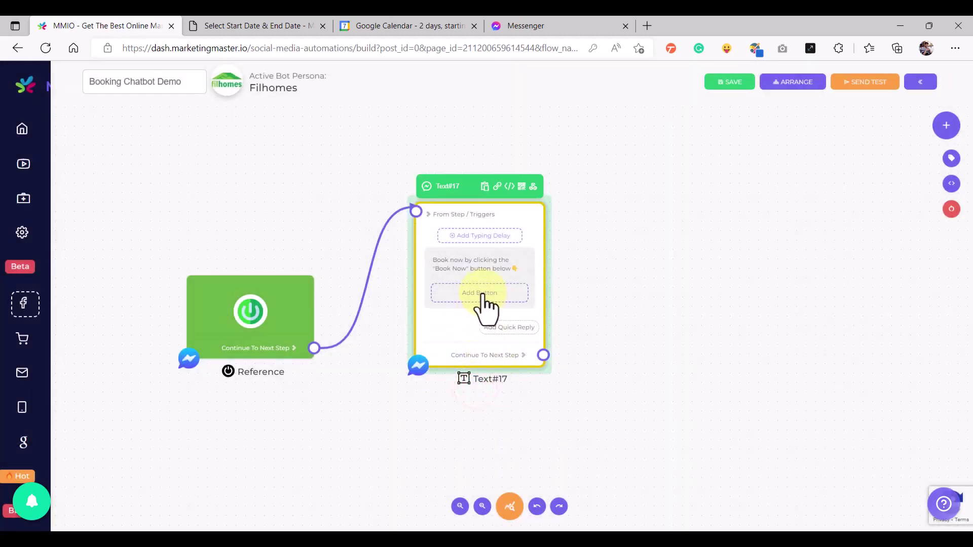
Add a 'Book Now' booking button to Text#17, linked to the MMIO Booking Demo event
{"action": "left_click", "coordinate": [484, 296]}
{"action": "left_click", "coordinate": [463, 275]}
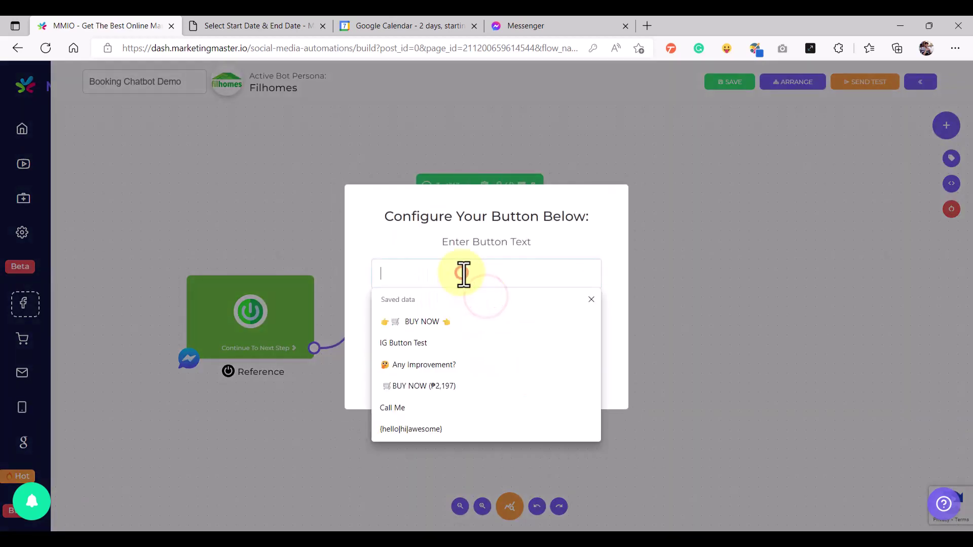
{"action": "type", "text": "Book "}
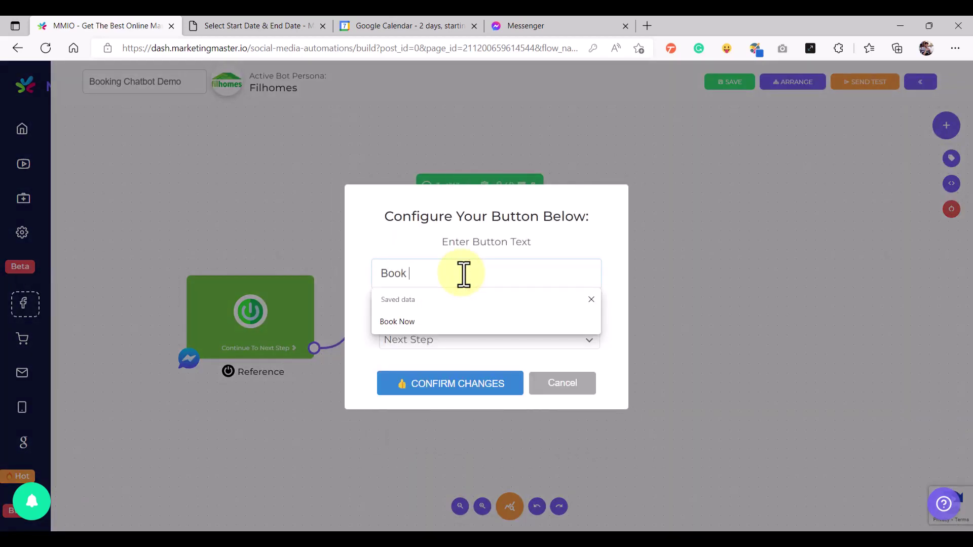
{"action": "type", "text": "Now"}
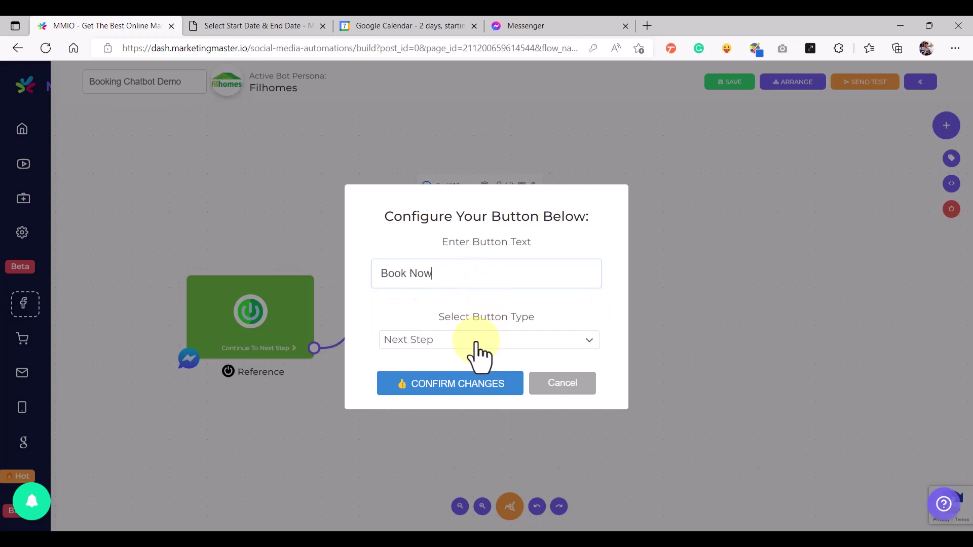
{"action": "left_click", "coordinate": [477, 345]}
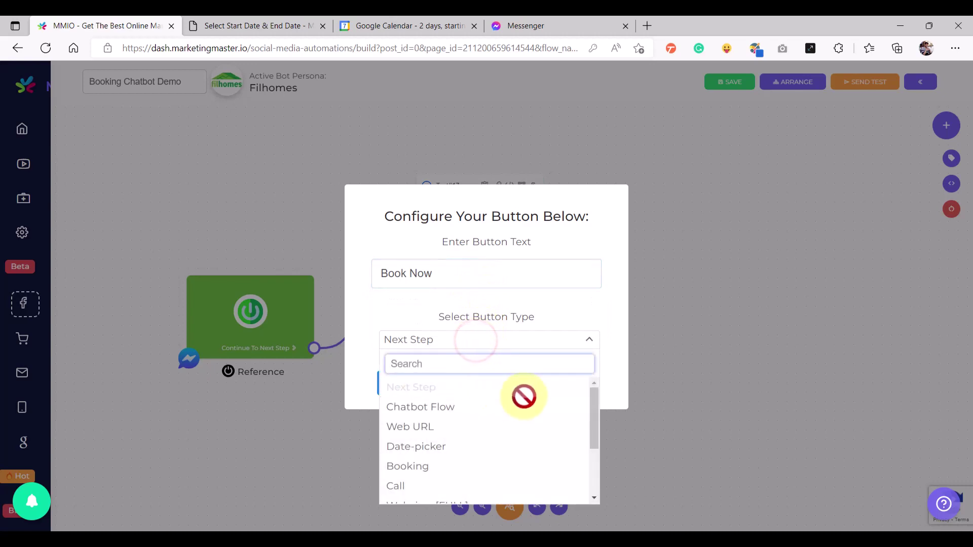
{"action": "left_click", "coordinate": [457, 474]}
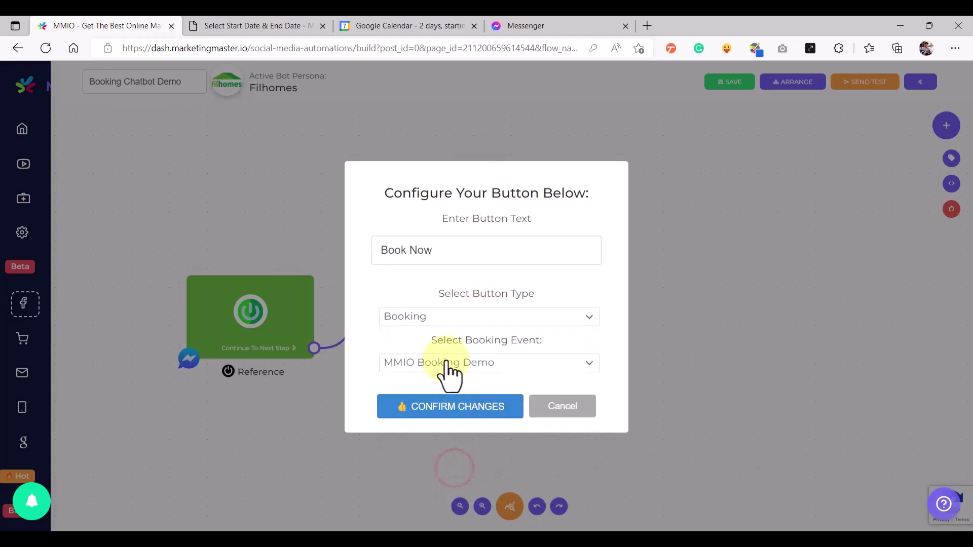
{"action": "left_click", "coordinate": [490, 367]}
{"action": "left_click", "coordinate": [469, 340]}
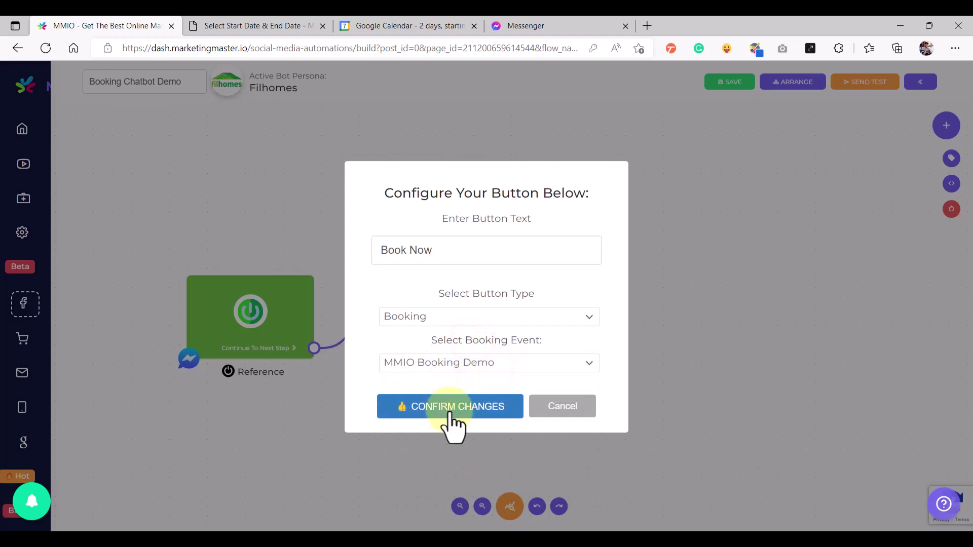
{"action": "left_click", "coordinate": [451, 413]}
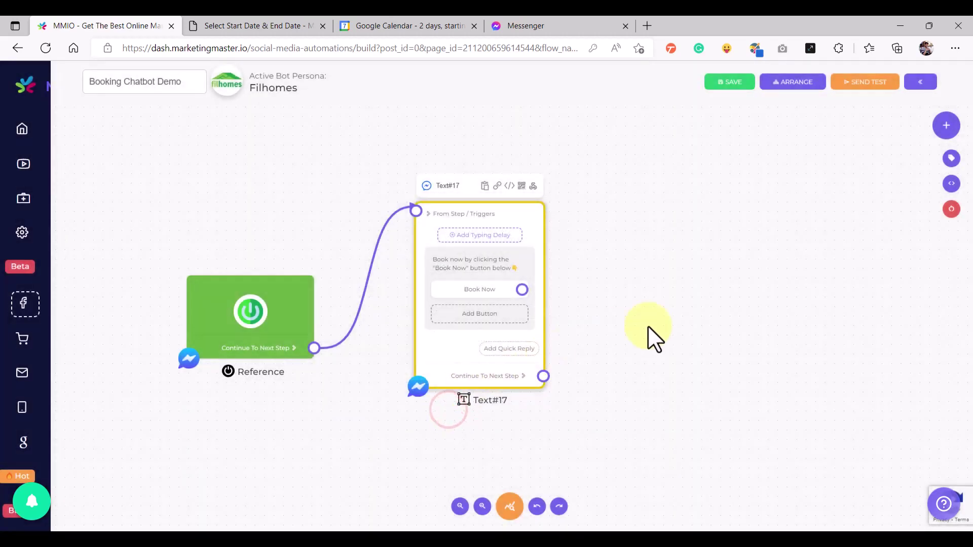
{"action": "left_click_drag", "start_coordinate": [648, 323], "coordinate": [528, 334]}
Add a Text#18 step and connect the Book Now button to it
{"action": "left_click_drag", "start_coordinate": [517, 284], "coordinate": [417, 311]}
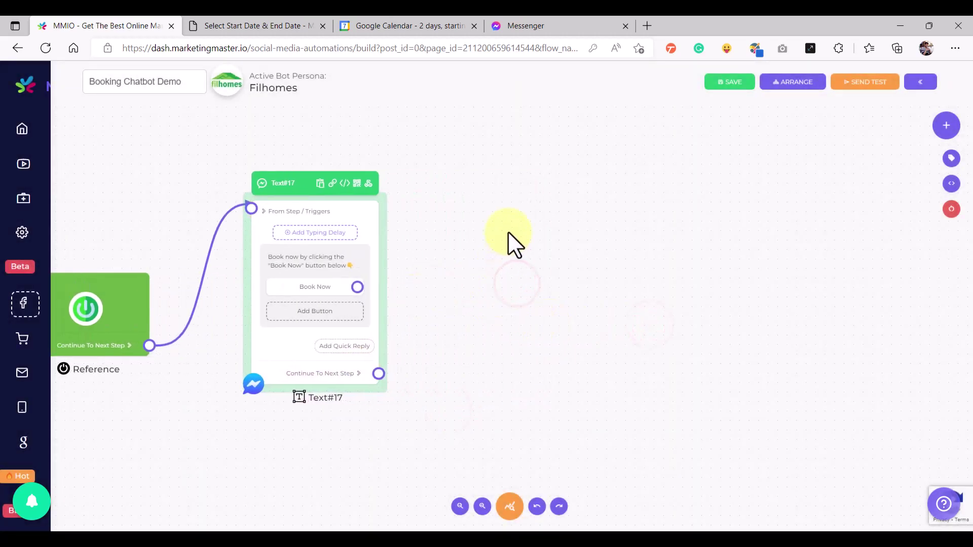
{"action": "left_click", "coordinate": [508, 234]}
{"action": "left_click", "coordinate": [552, 277]}
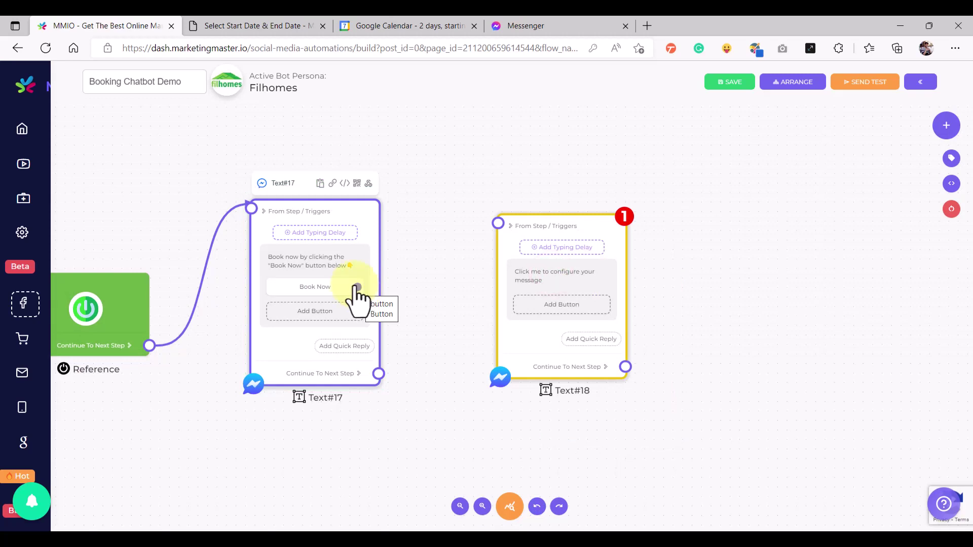
{"action": "left_click_drag", "start_coordinate": [358, 287], "coordinate": [509, 201]}
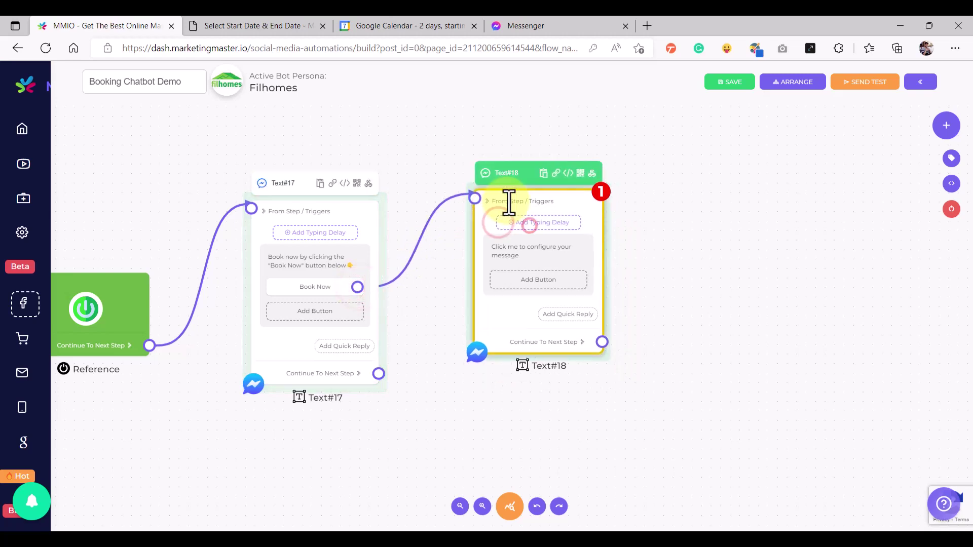
{"action": "left_click", "coordinate": [358, 289]}
{"action": "scroll", "coordinate": [357, 289], "scroll_direction": "up", "scroll_amount": 3}
{"action": "scroll", "coordinate": [357, 289], "scroll_direction": "down", "scroll_amount": 4}
{"action": "left_click", "coordinate": [504, 239]}
{"action": "scroll", "coordinate": [502, 297], "scroll_direction": "up", "scroll_amount": 2}
{"action": "scroll", "coordinate": [501, 291], "scroll_direction": "down", "scroll_amount": 2}
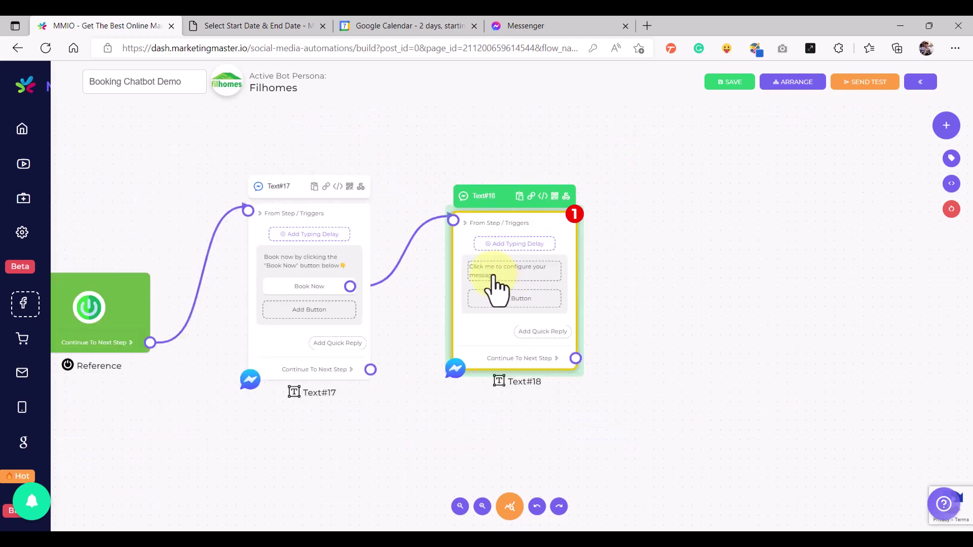
Give Text#18 the thank-you message with event name, timeslot and duration variables
{"action": "left_click", "coordinate": [495, 282]}
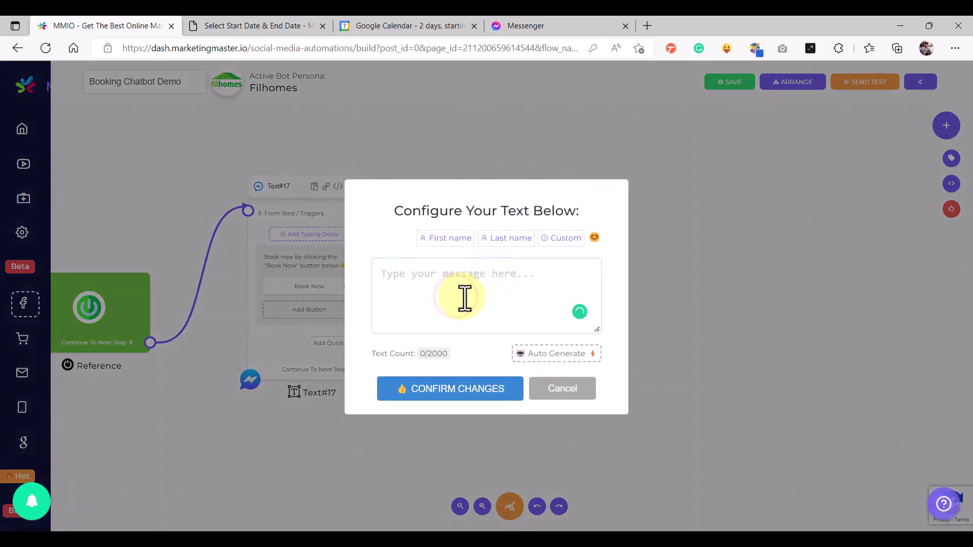
{"action": "type", "text": "Thanks for Booking your appointment!"}
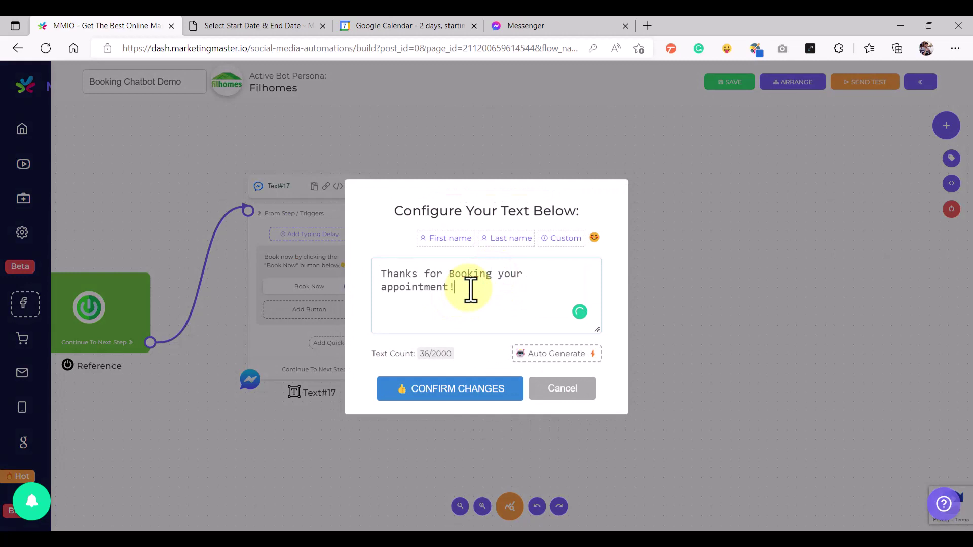
{"action": "key", "text": "Return"}
{"action": "key", "text": "Return"}
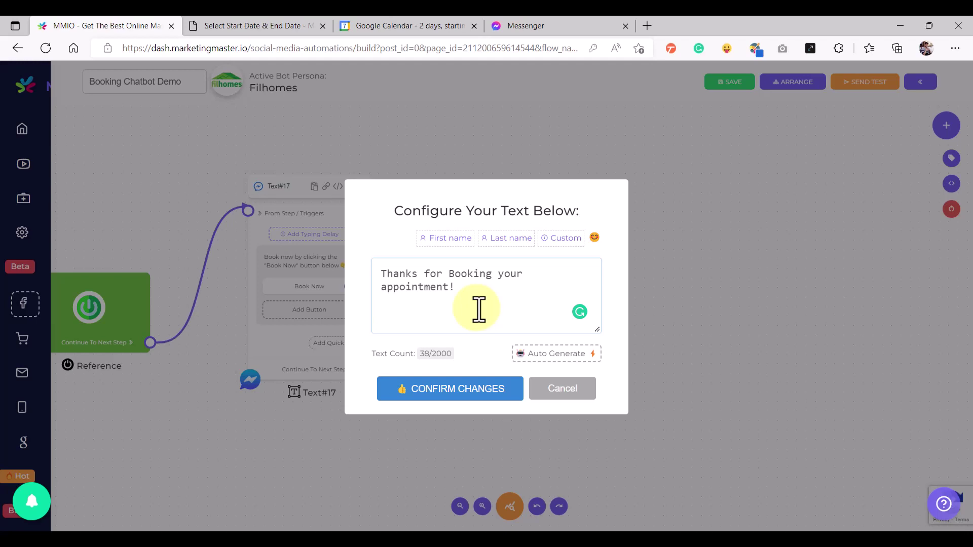
{"action": "left_click", "coordinate": [561, 242]}
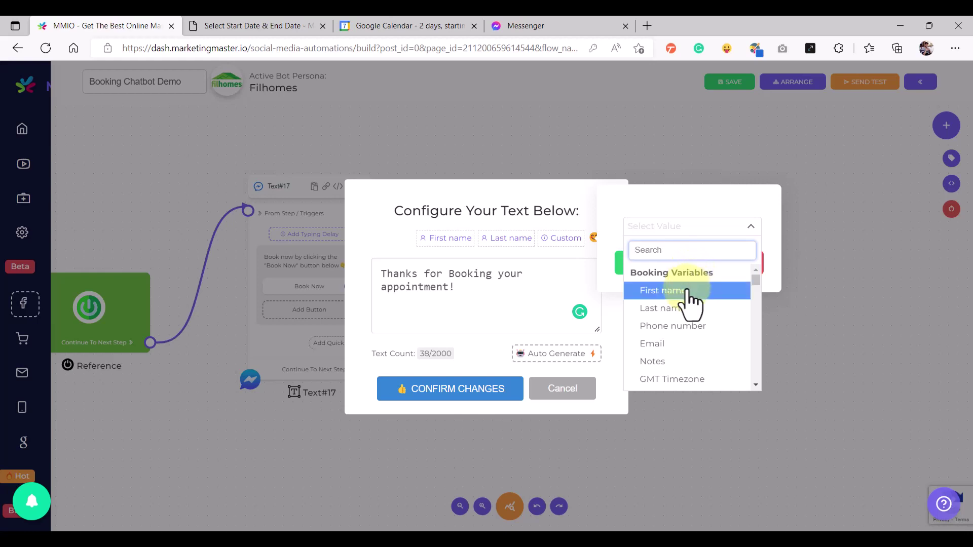
{"action": "scroll", "coordinate": [756, 276], "scroll_direction": "down", "scroll_amount": 1}
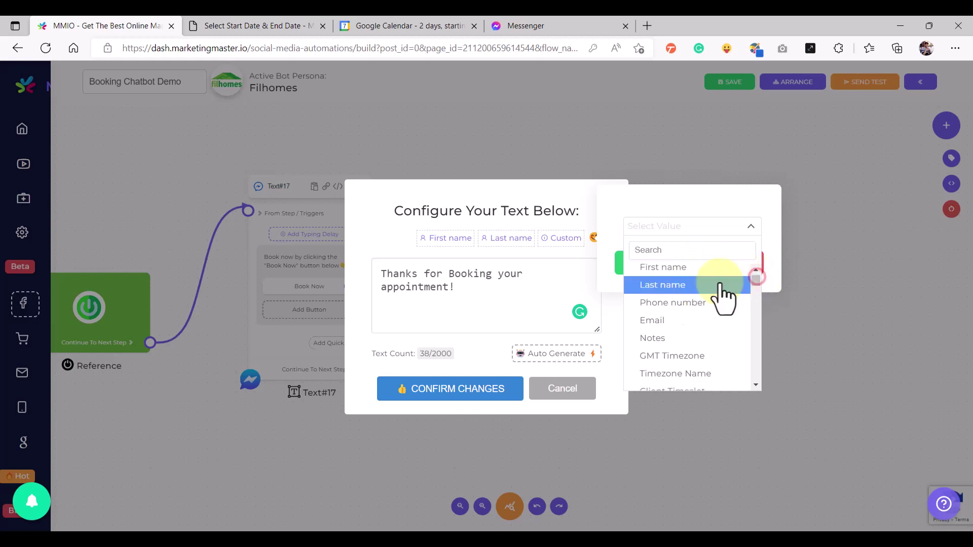
{"action": "scroll", "coordinate": [757, 284], "scroll_direction": "down", "scroll_amount": 3}
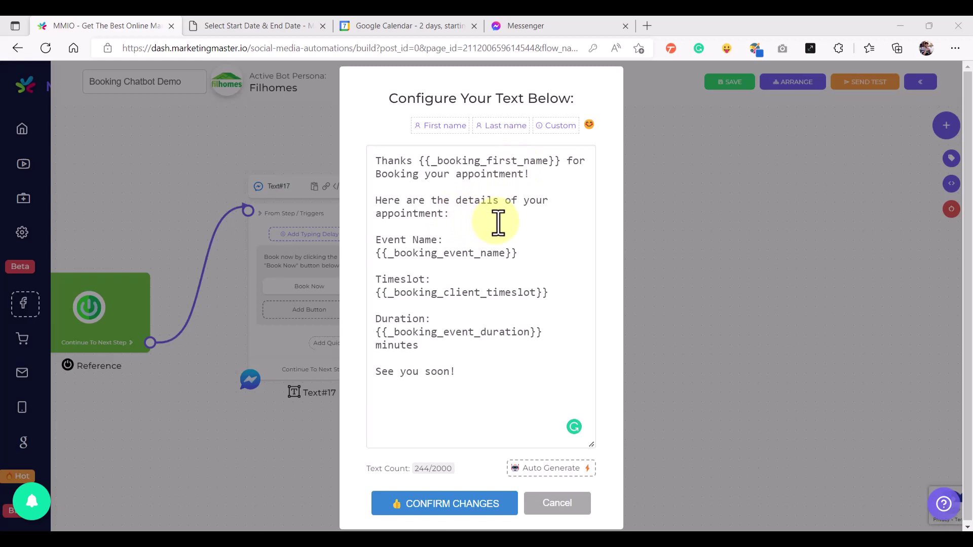
{"action": "left_click", "coordinate": [531, 253]}
{"action": "triple_click", "coordinate": [448, 253]}
{"action": "left_click", "coordinate": [444, 293]}
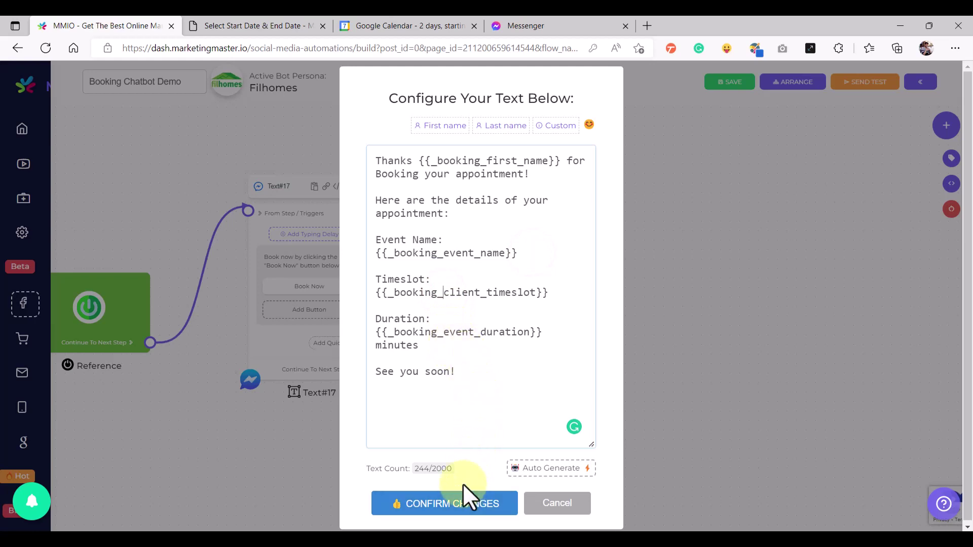
{"action": "left_click", "coordinate": [474, 507]}
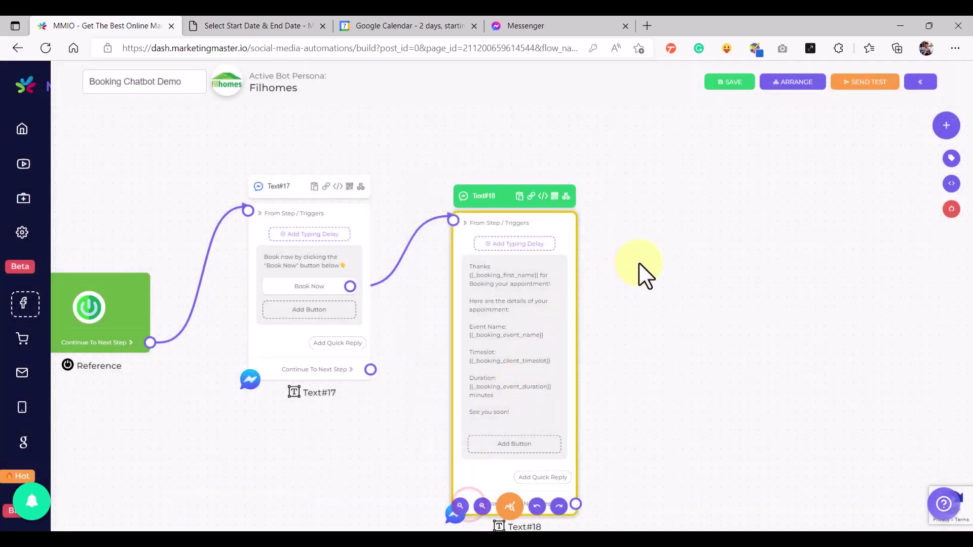
Add a Triggers step connected to Text#17
{"action": "right_click", "coordinate": [343, 161]}
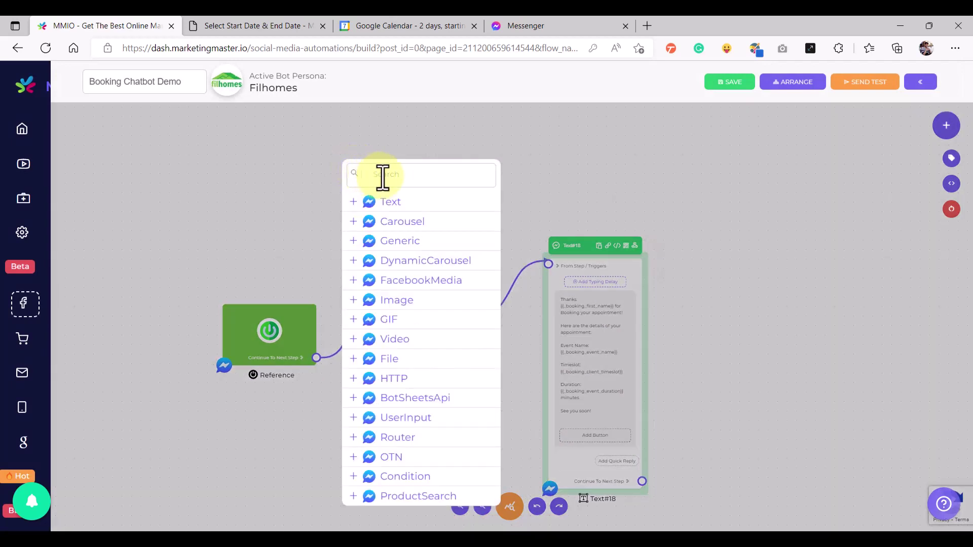
{"action": "type", "text": "tri"}
{"action": "left_click", "coordinate": [395, 202]}
{"action": "left_click_drag", "start_coordinate": [396, 205], "coordinate": [390, 256]}
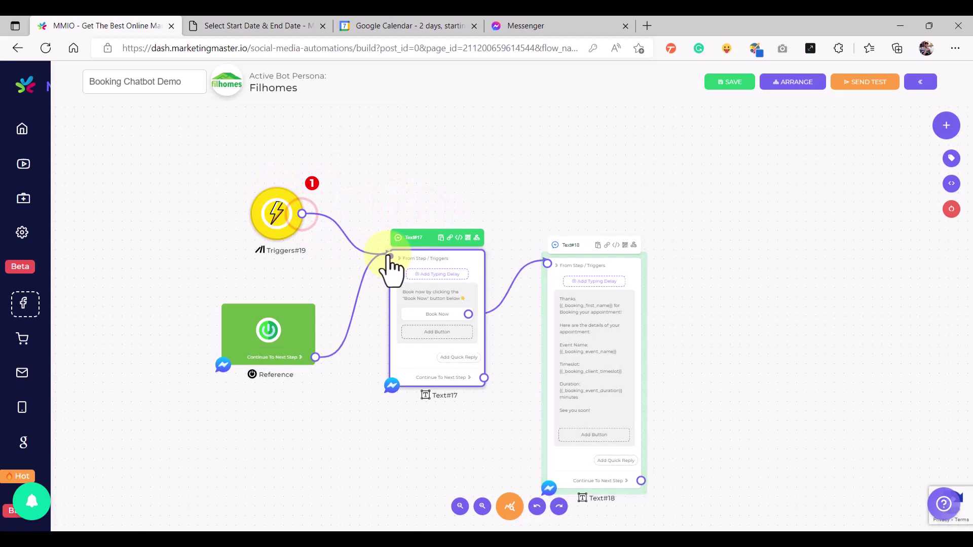
Set the trigger to Keyword '--book' with Strict matching
{"action": "left_click", "coordinate": [278, 215]}
{"action": "left_click", "coordinate": [412, 304]}
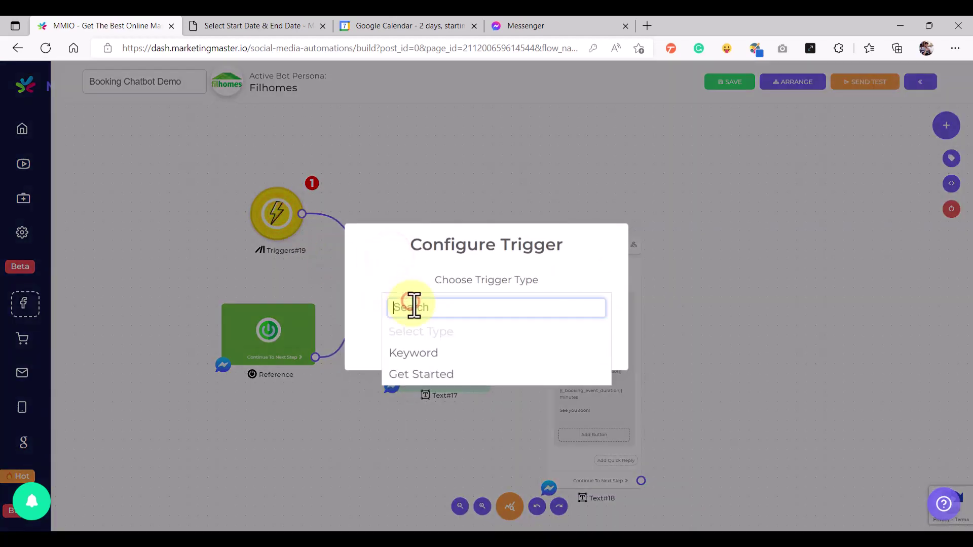
{"action": "left_click", "coordinate": [413, 354]}
{"action": "left_click", "coordinate": [409, 355]}
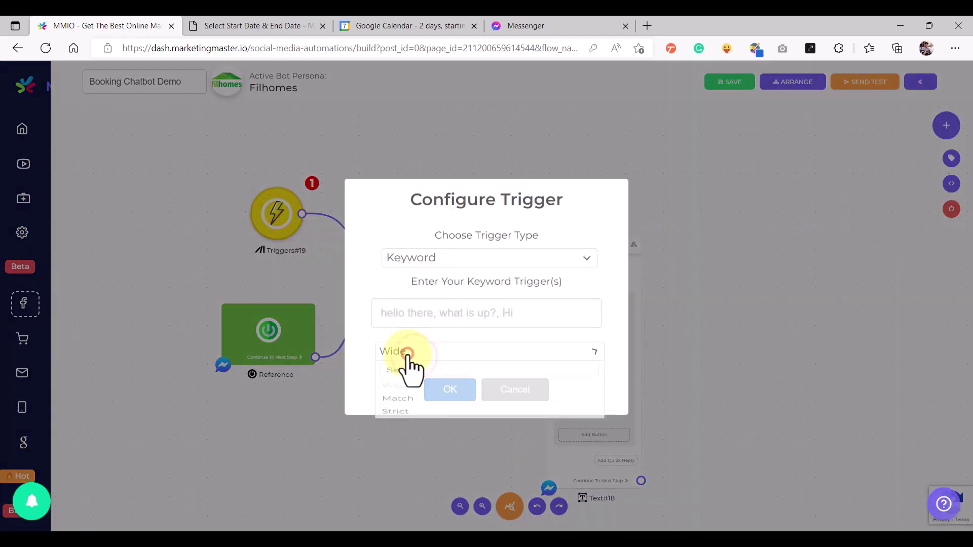
{"action": "left_click", "coordinate": [397, 456]}
{"action": "left_click", "coordinate": [414, 313]}
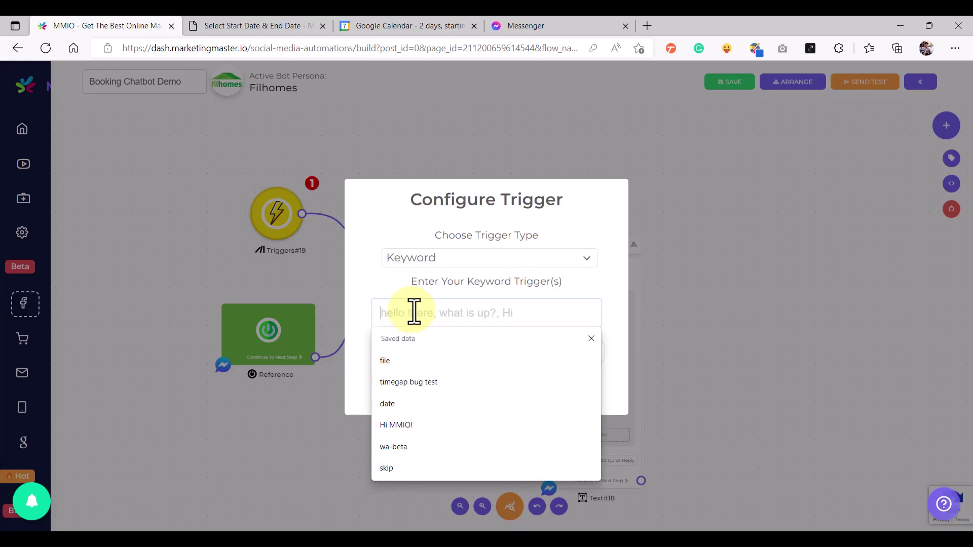
{"action": "type", "text": "--book"}
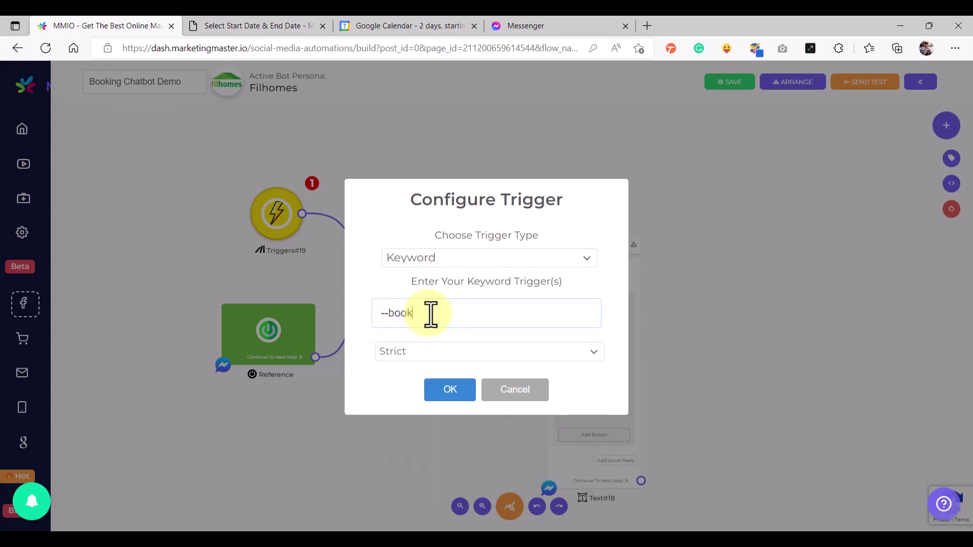
{"action": "left_click", "coordinate": [449, 393]}
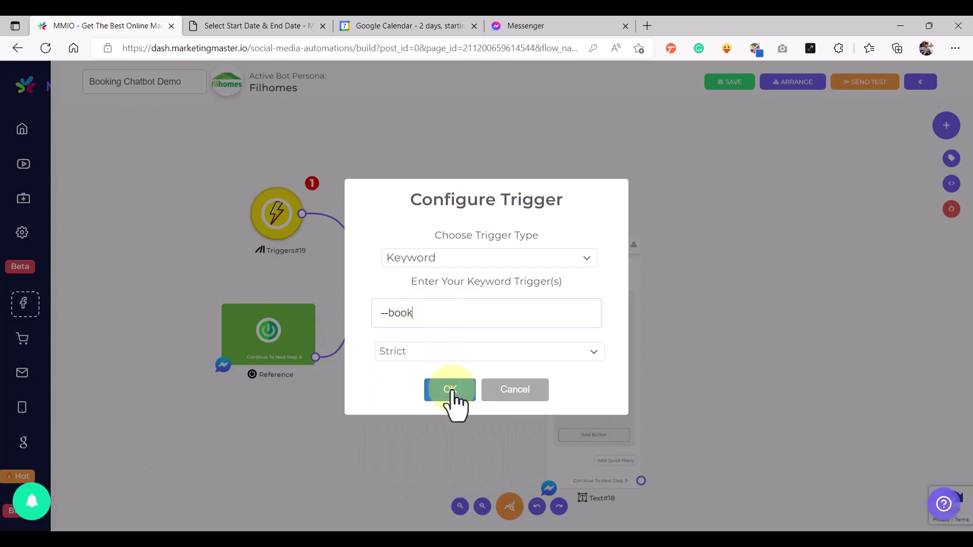
{"action": "triple_click", "coordinate": [429, 313]}
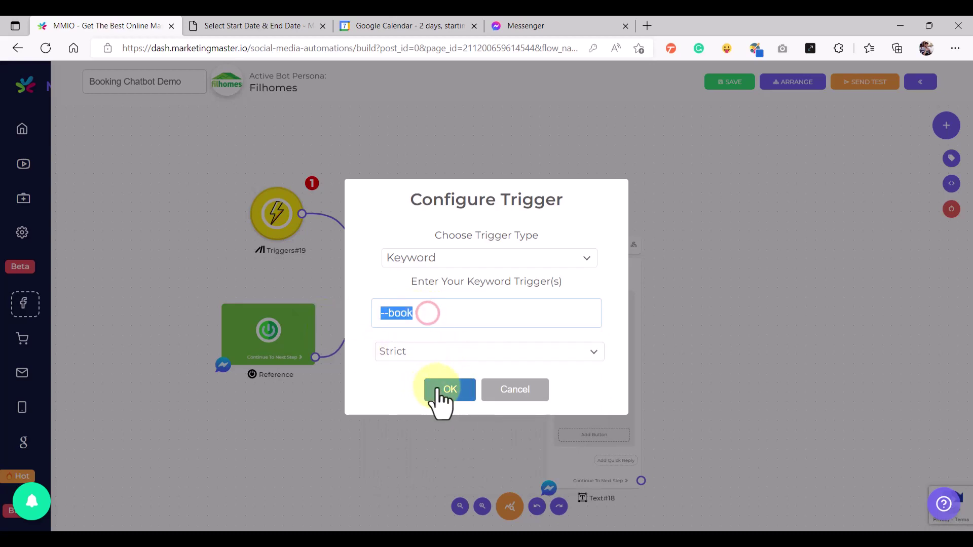
{"action": "left_click", "coordinate": [446, 398]}
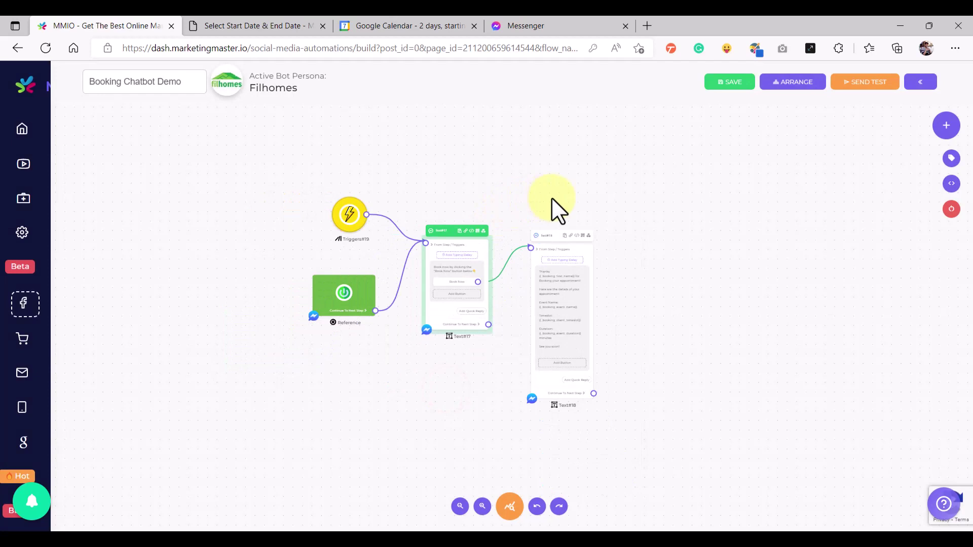
Save the flow and bring up the mirrored phone screen
{"action": "left_click", "coordinate": [728, 84]}
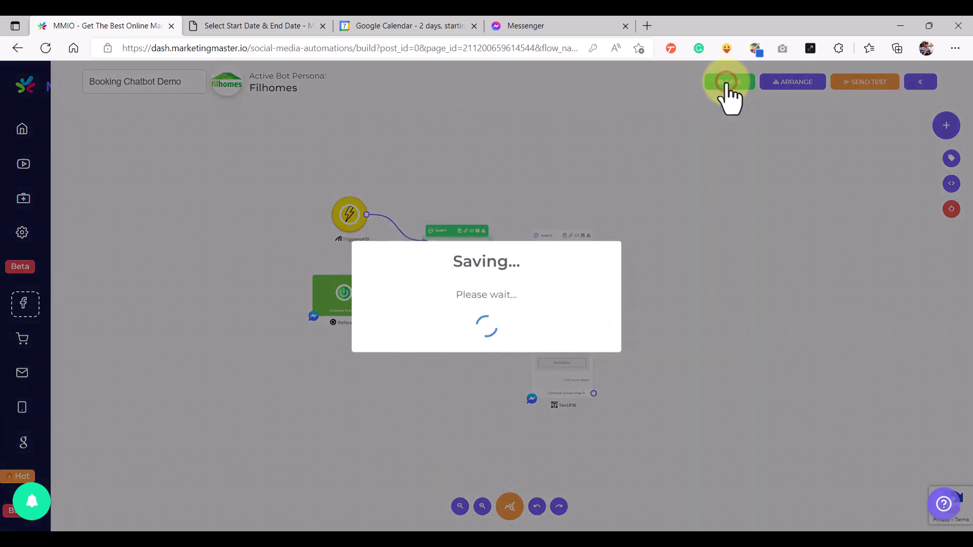
{"action": "left_click", "coordinate": [488, 369]}
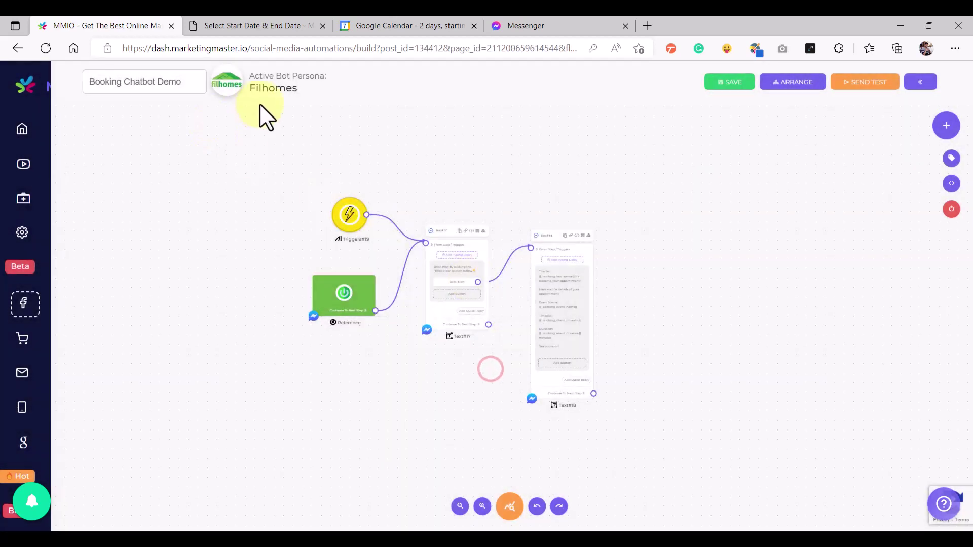
{"action": "key", "text": "alt+Tab"}
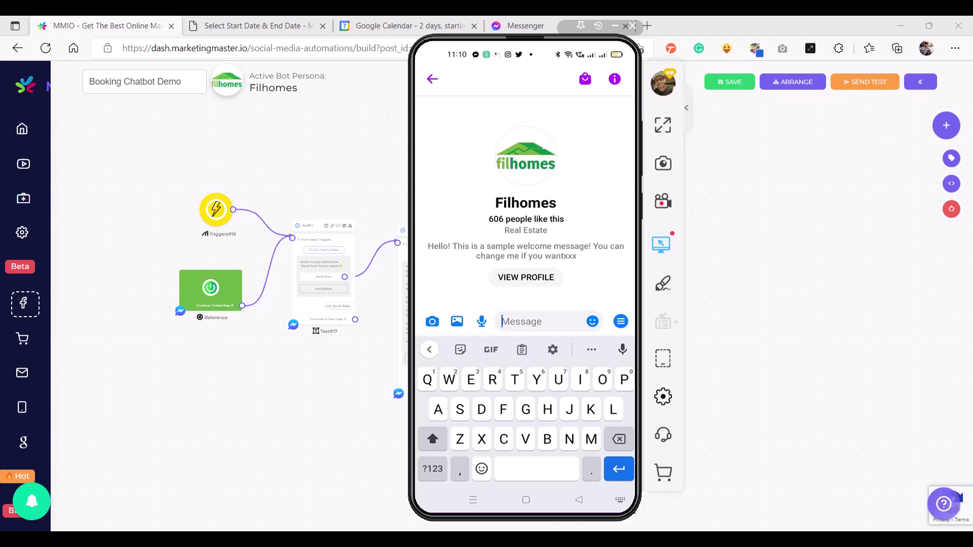
Send '--book' to the Filhomes chat in Messenger
{"action": "type", "text": "-"}
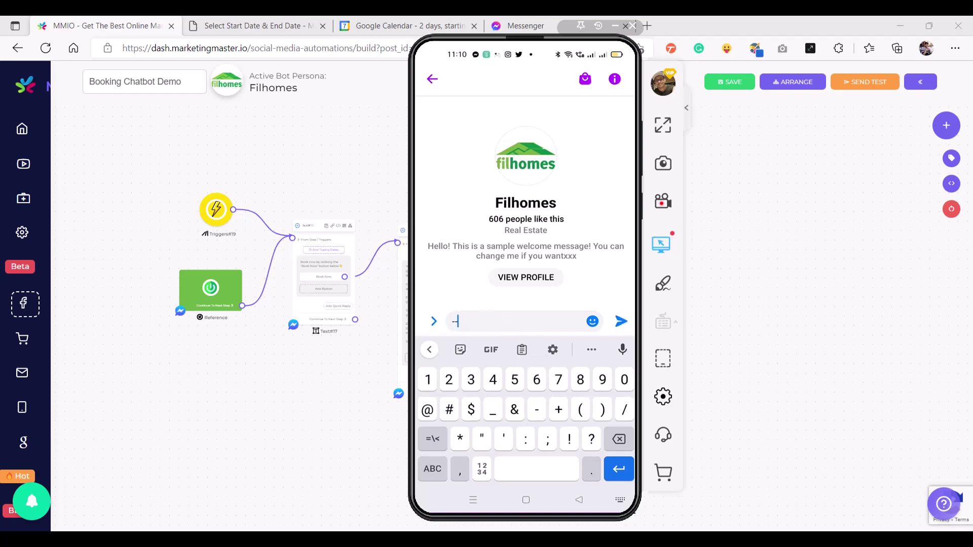
{"action": "type", "text": "-b"}
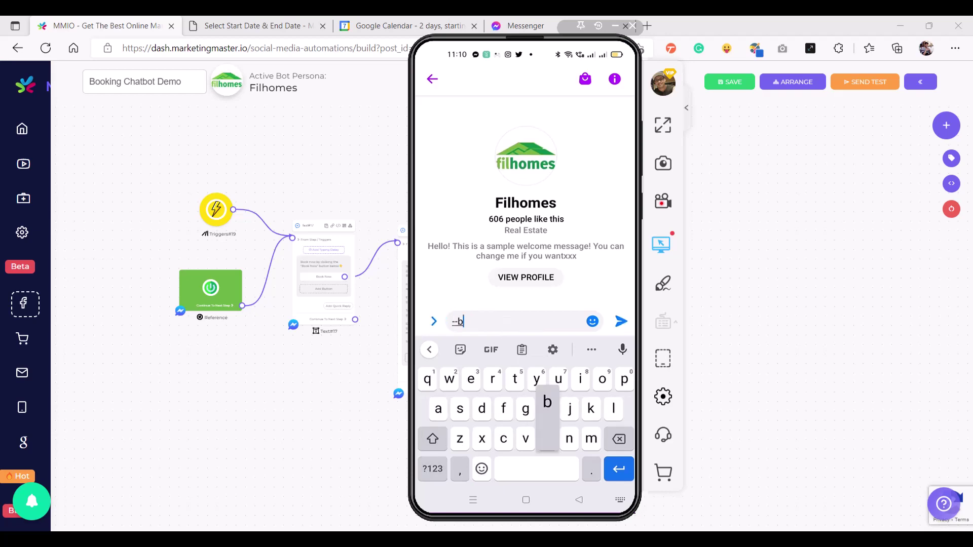
{"action": "type", "text": "ook"}
{"action": "key", "text": "Return"}
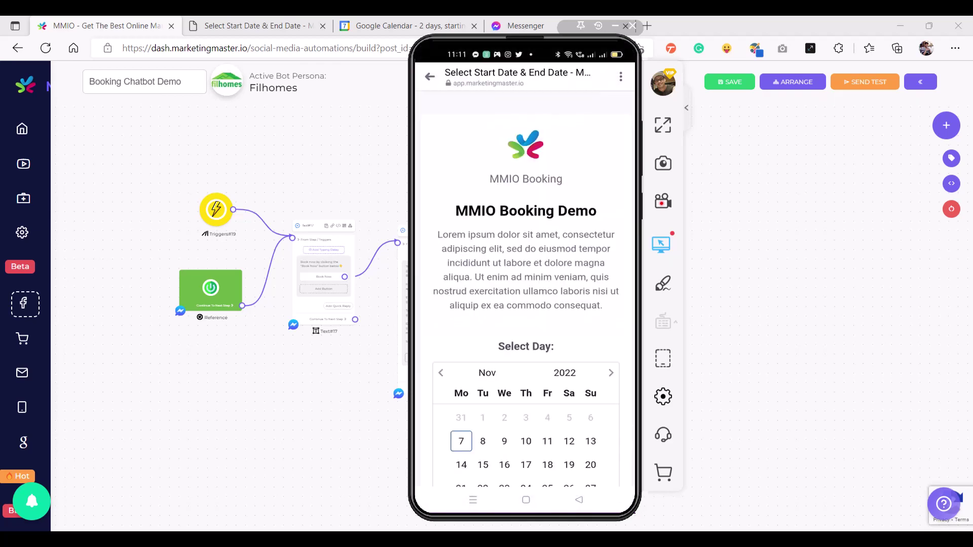
Pick November 8, 2022, confirm the 1:30 PM slot, and scroll through the booking form
{"action": "scroll", "coordinate": [525, 288], "scroll_direction": "down", "scroll_amount": 3}
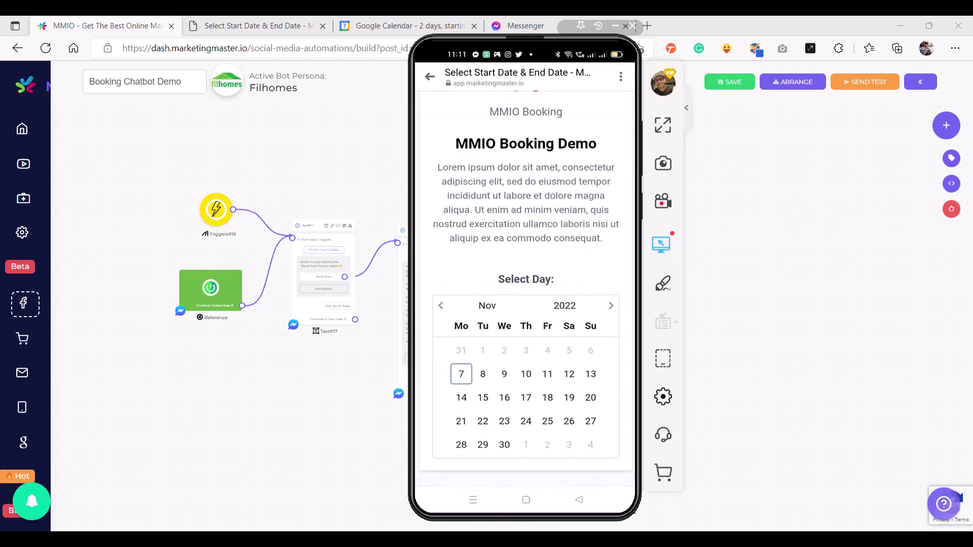
{"action": "left_click", "coordinate": [482, 375]}
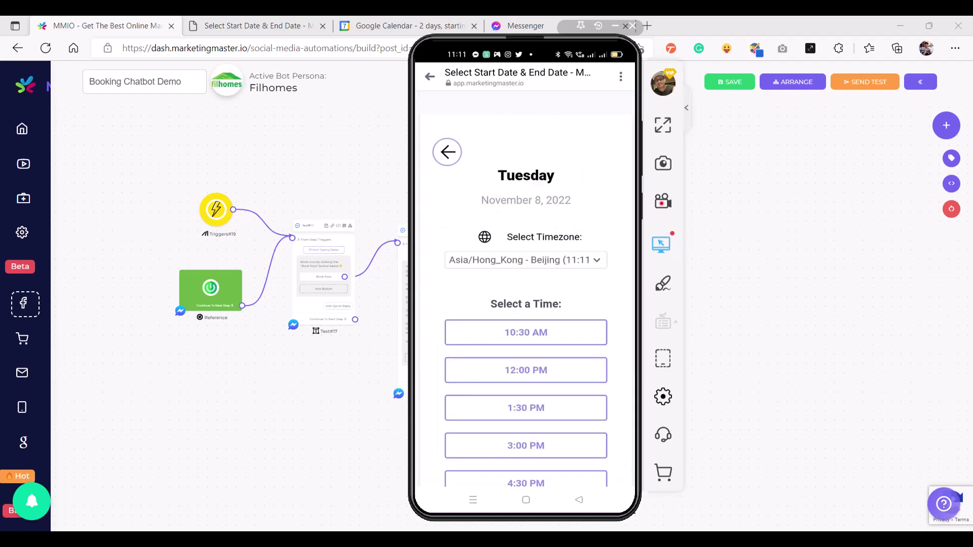
{"action": "scroll", "coordinate": [526, 288], "scroll_direction": "down", "scroll_amount": 2}
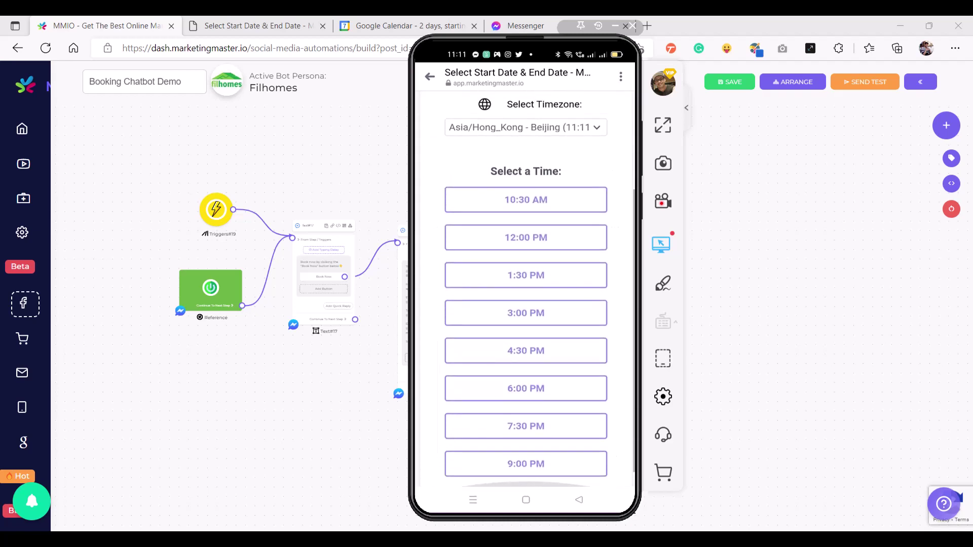
{"action": "scroll", "coordinate": [525, 288], "scroll_direction": "down", "scroll_amount": 2}
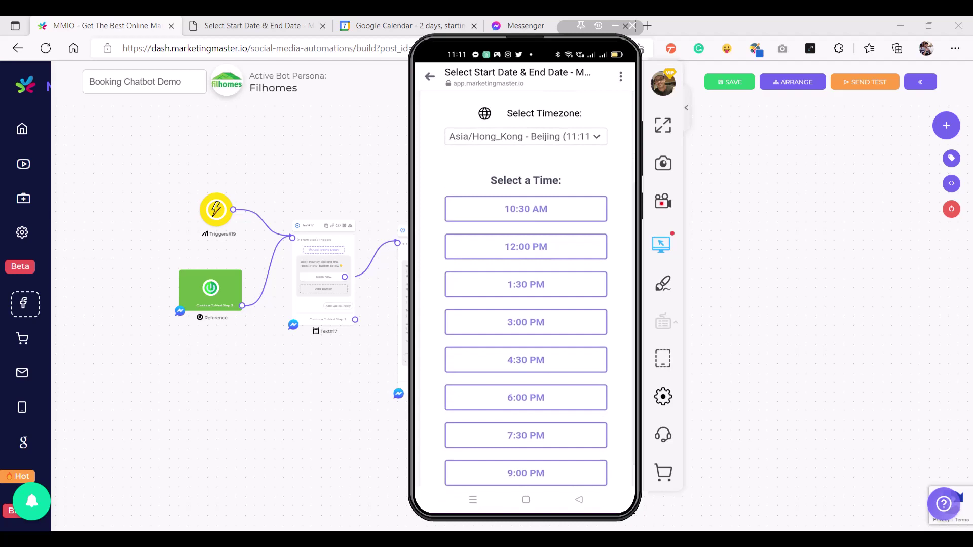
{"action": "left_click", "coordinate": [525, 284]}
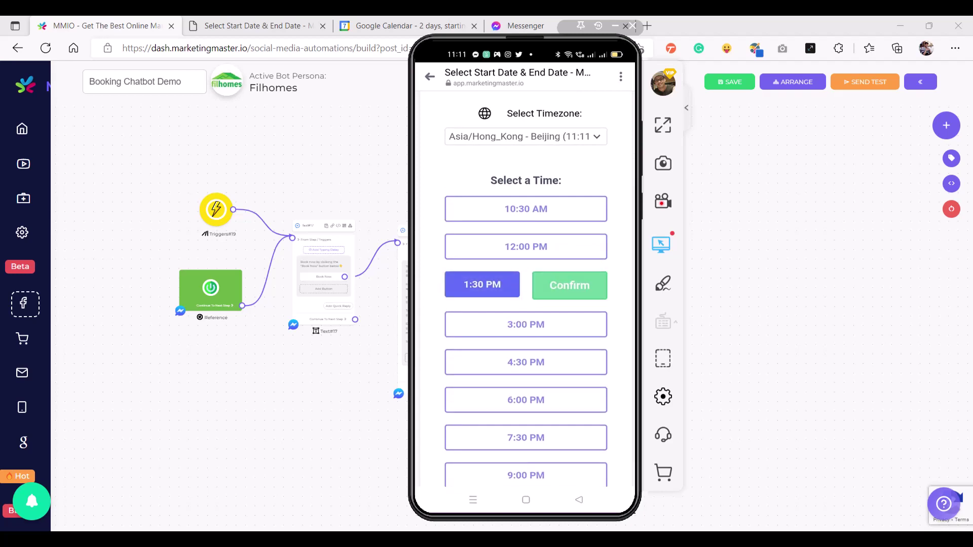
{"action": "left_click", "coordinate": [570, 286]}
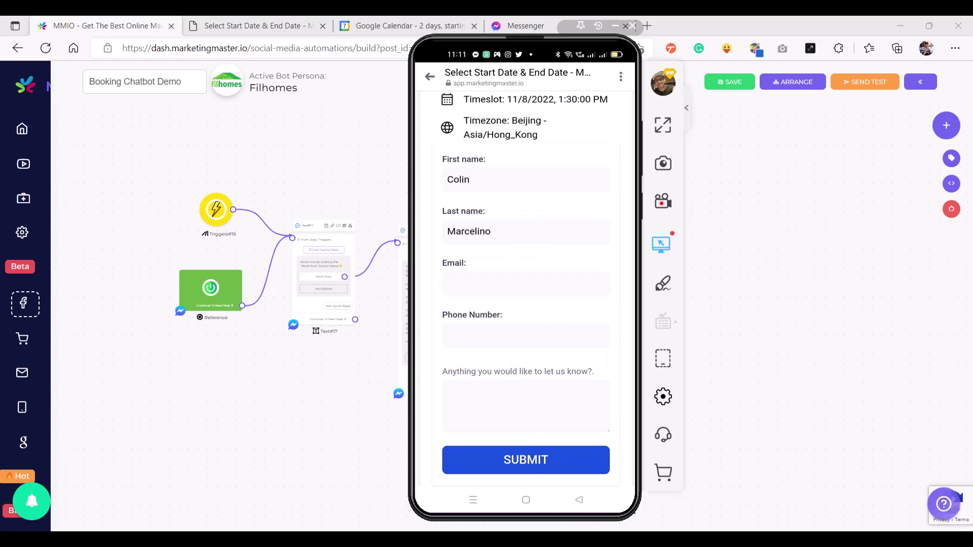
{"action": "scroll", "coordinate": [526, 289], "scroll_direction": "up", "scroll_amount": 1}
{"action": "scroll", "coordinate": [526, 289], "scroll_direction": "down", "scroll_amount": 2}
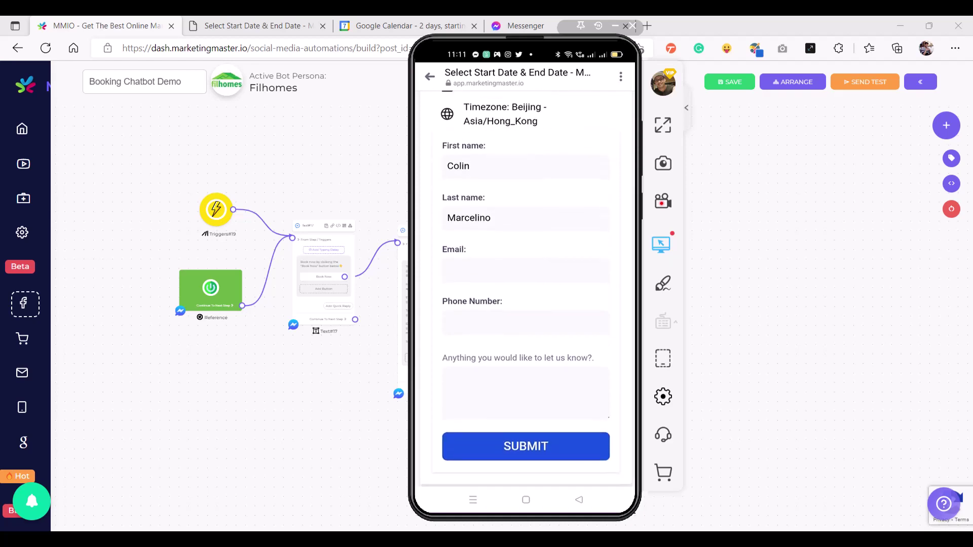
{"action": "scroll", "coordinate": [525, 288], "scroll_direction": "down", "scroll_amount": 1}
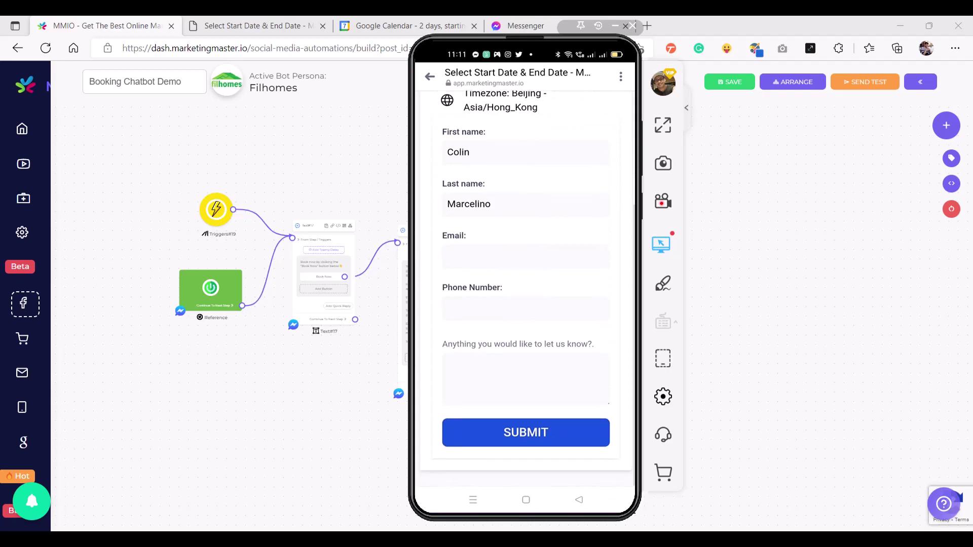
{"action": "scroll", "coordinate": [526, 289], "scroll_direction": "up", "scroll_amount": 2}
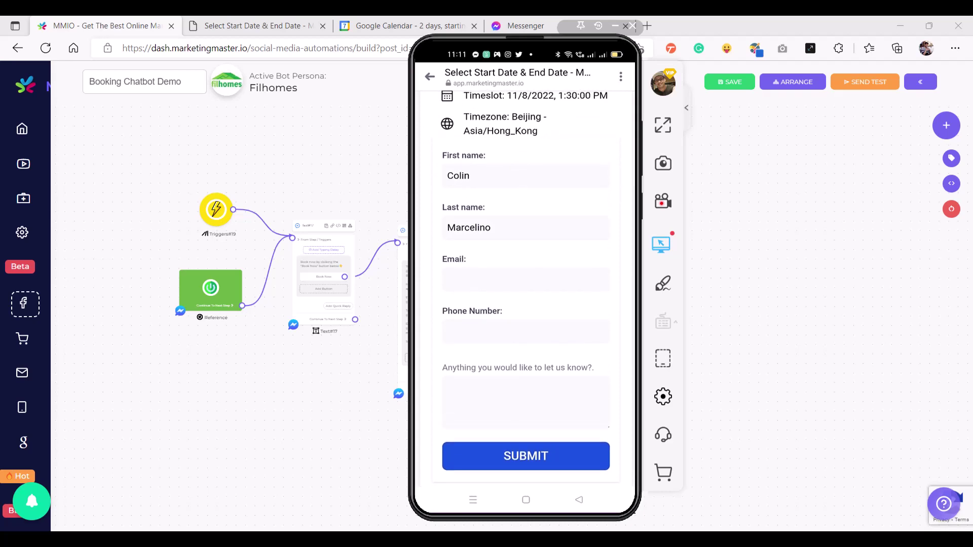
{"action": "scroll", "coordinate": [525, 289], "scroll_direction": "down", "scroll_amount": 1}
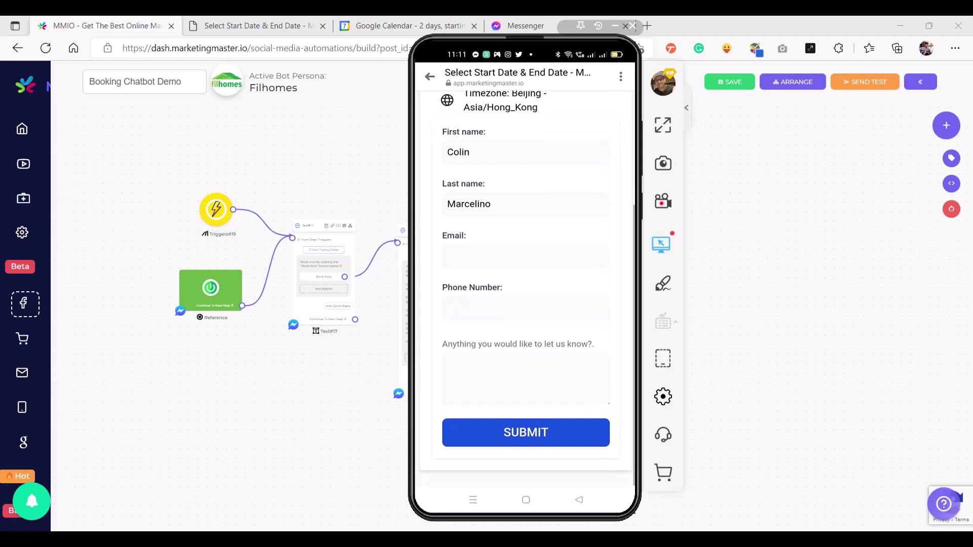
Fill in the email address, saved phone number and note 'Whatever', then submit the booking
{"action": "left_click", "coordinate": [526, 256]}
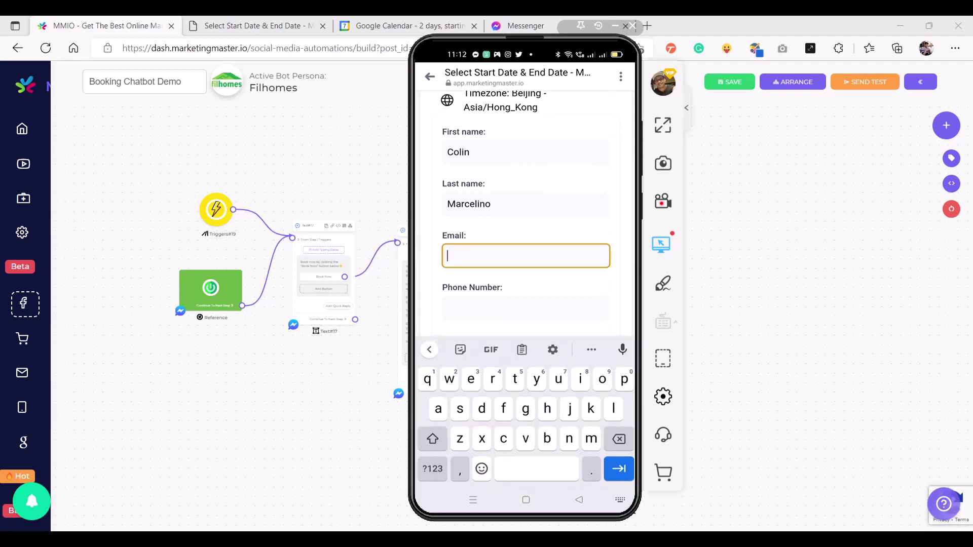
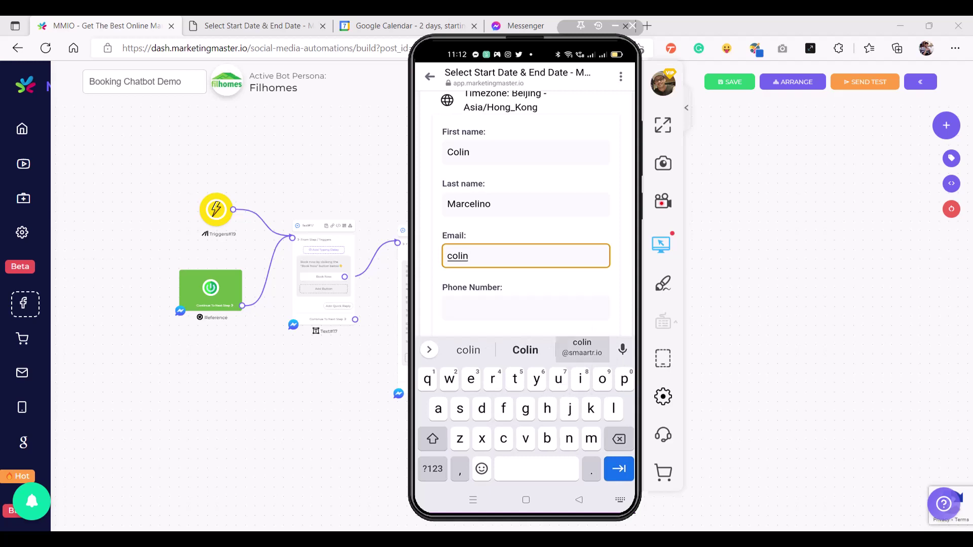
{"action": "key", "text": "Tab"}
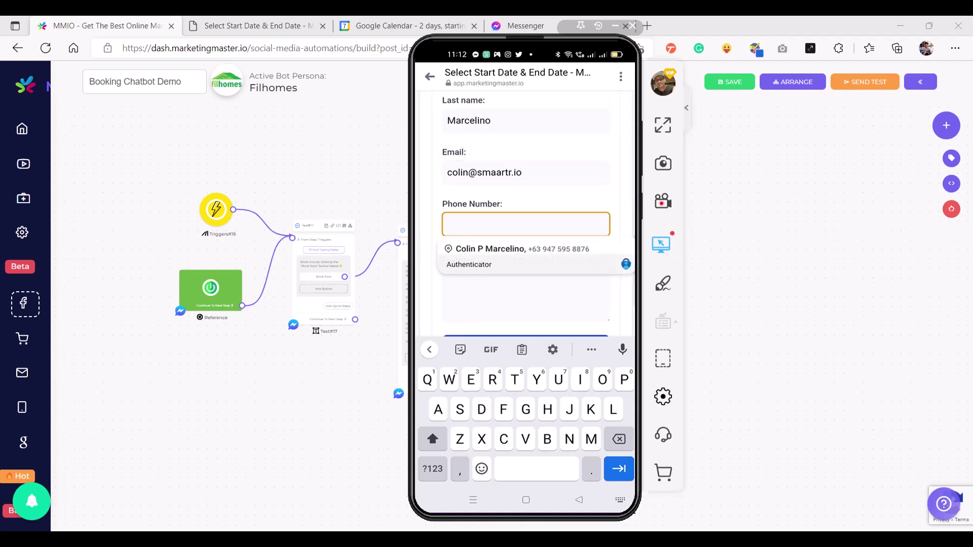
{"action": "left_click", "coordinate": [522, 252]}
{"action": "key", "text": "Tab"}
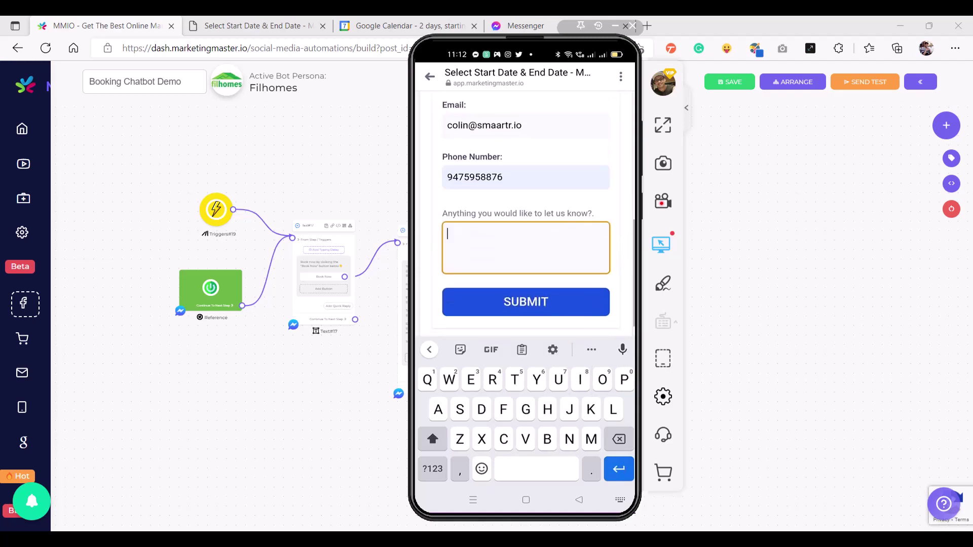
{"action": "type", "text": "W"}
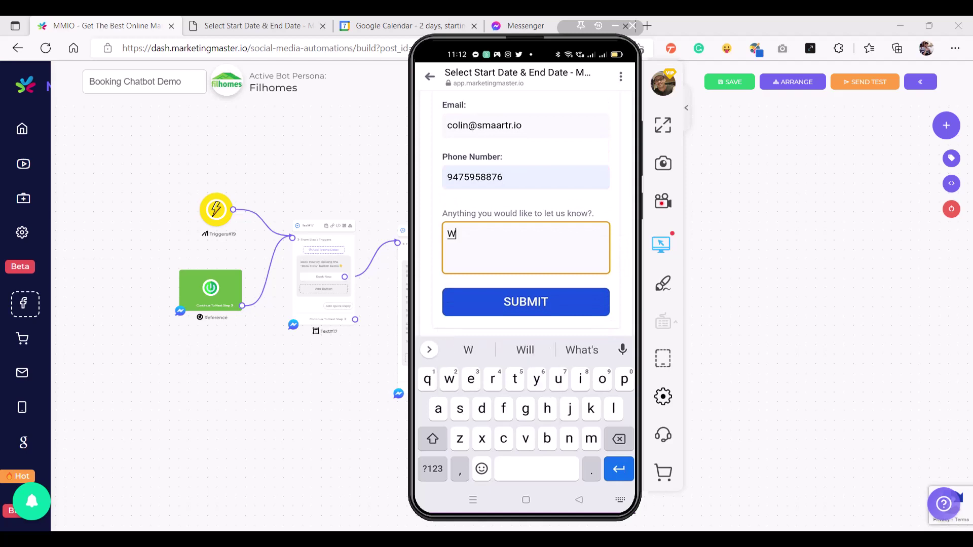
{"action": "type", "text": "hatev"}
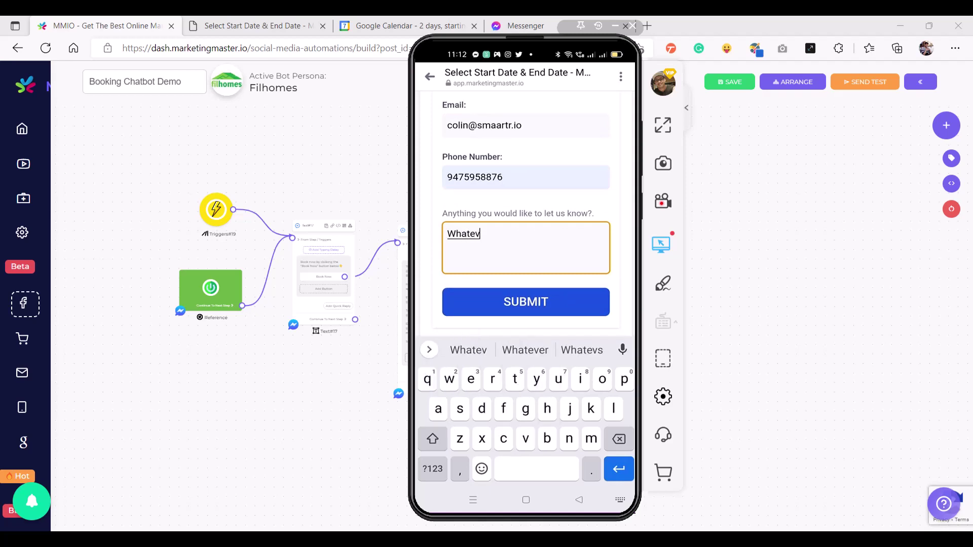
{"action": "type", "text": "er"}
{"action": "left_click", "coordinate": [526, 302]}
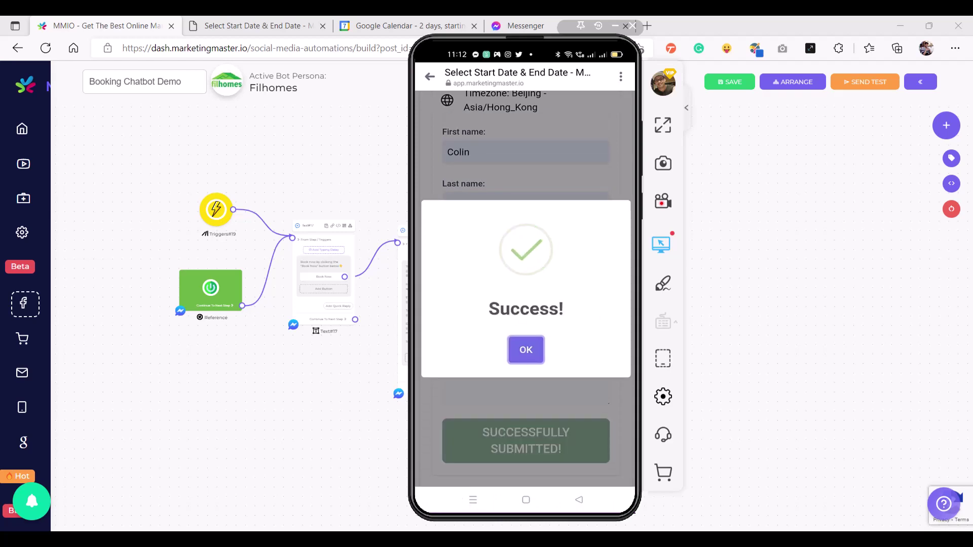
Dismiss the Success message to see the Messenger confirmation, then switch to Google Calendar
{"action": "left_click", "coordinate": [526, 350]}
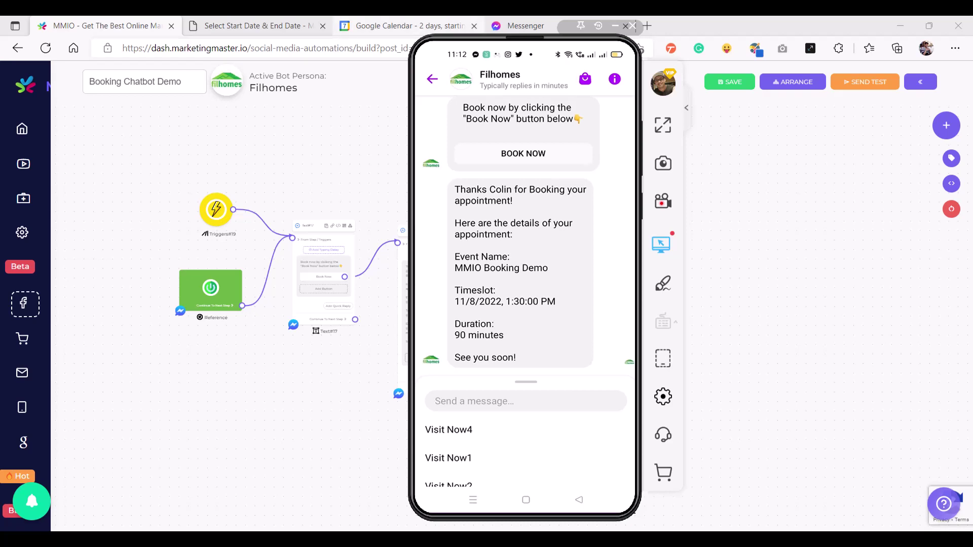
{"action": "key", "text": "ctrl+3"}
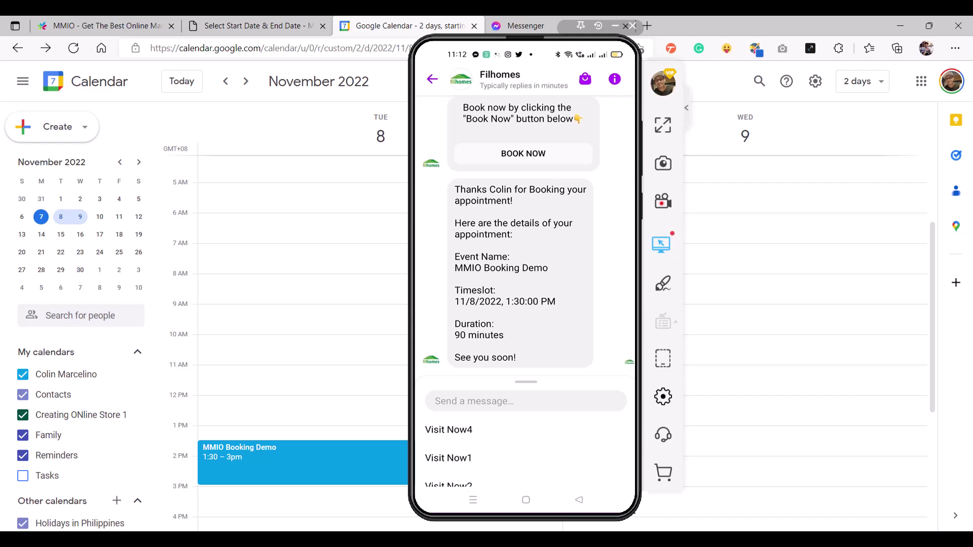
Bring Google Calendar forward and open the MMIO Booking Demo event on Tuesday 8 November, 1:30–3:00pm
{"action": "left_click", "coordinate": [937, 274]}
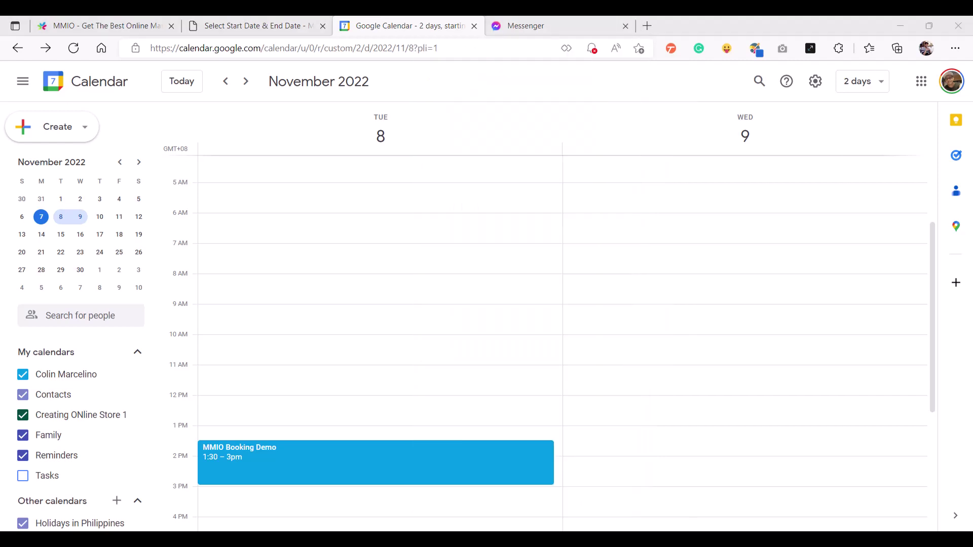
{"action": "left_click_drag", "start_coordinate": [931, 265], "coordinate": [929, 354]}
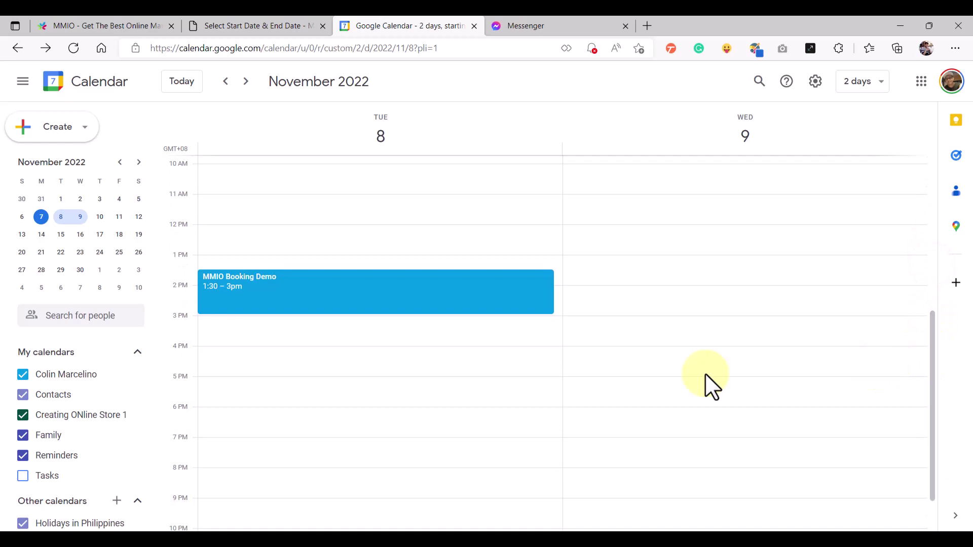
{"action": "left_click", "coordinate": [286, 294]}
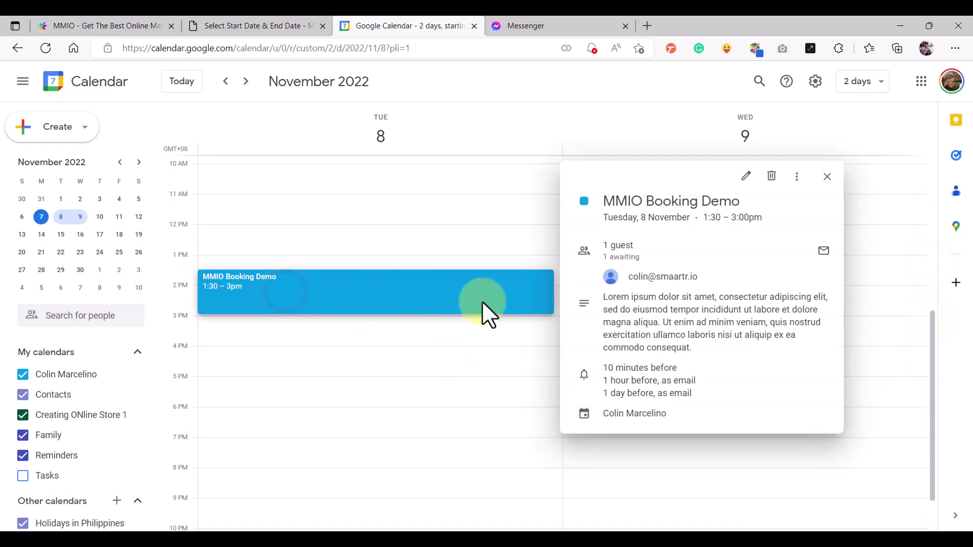
Inspect the event's guest email address and its 10-minutes-before email reminder
{"action": "left_click_drag", "start_coordinate": [631, 278], "coordinate": [699, 277]}
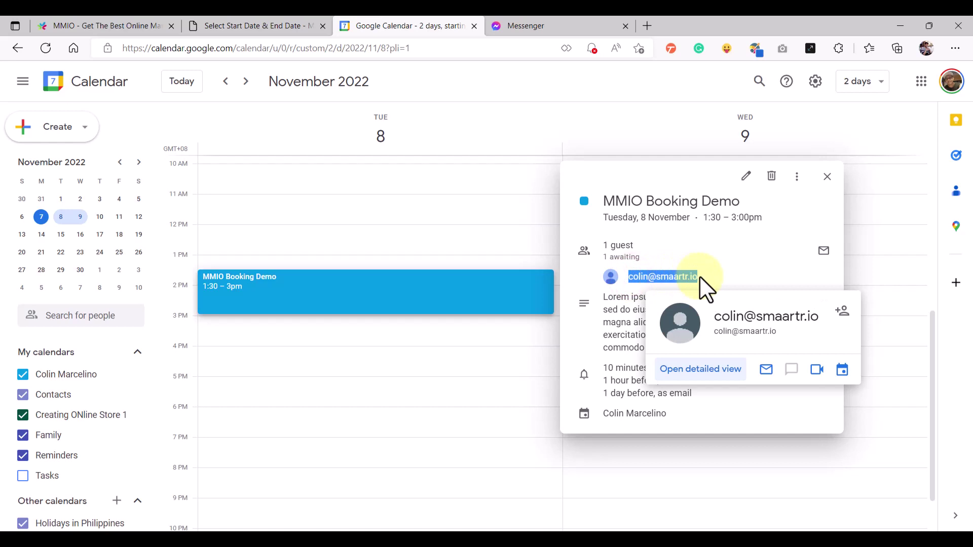
{"action": "left_click", "coordinate": [621, 304]}
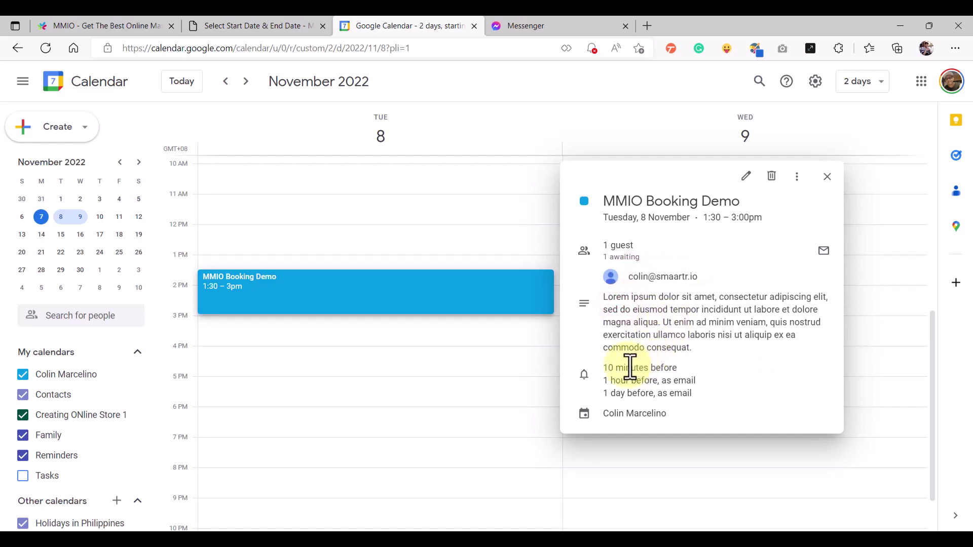
{"action": "left_click_drag", "start_coordinate": [606, 368], "coordinate": [679, 367]}
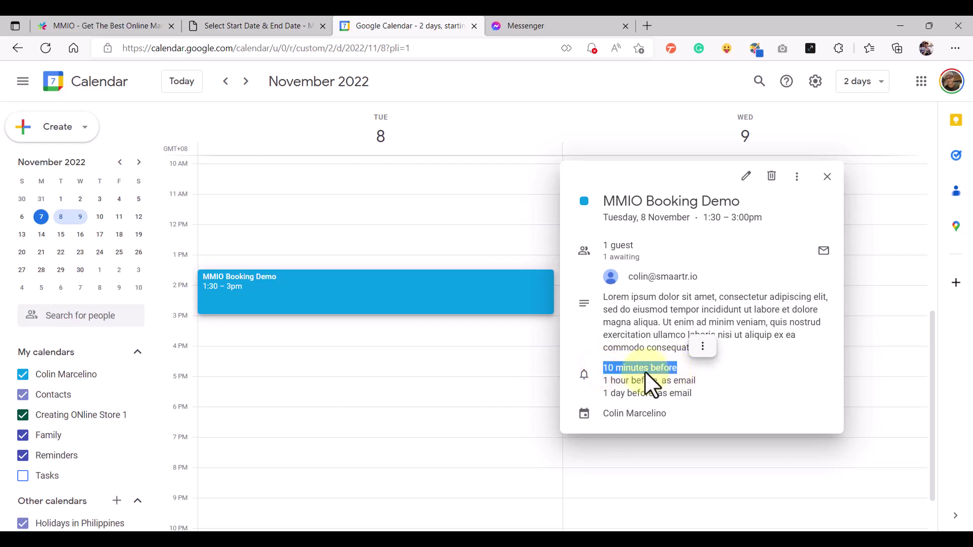
{"action": "left_click", "coordinate": [623, 381]}
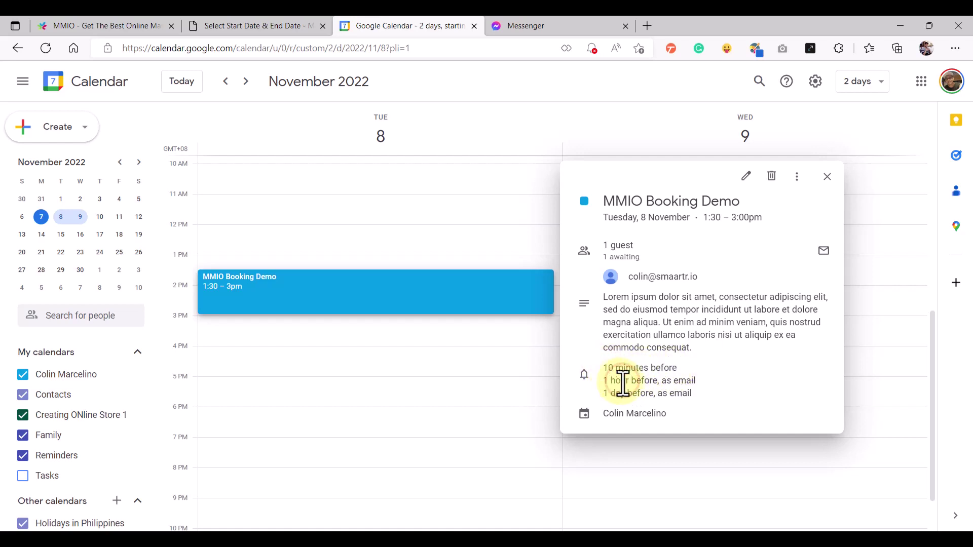
{"action": "double_click", "coordinate": [684, 381]}
{"action": "left_click", "coordinate": [636, 397]}
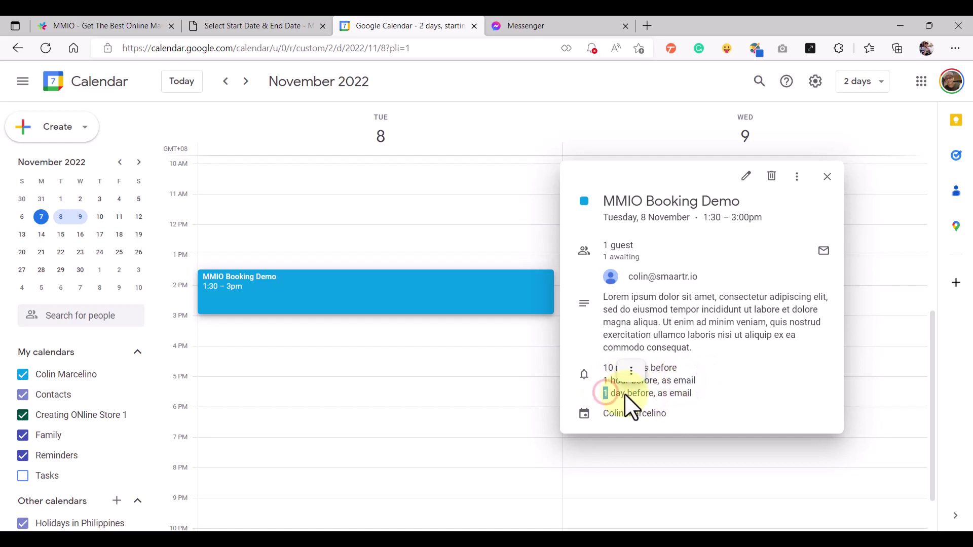
{"action": "left_click", "coordinate": [638, 394]}
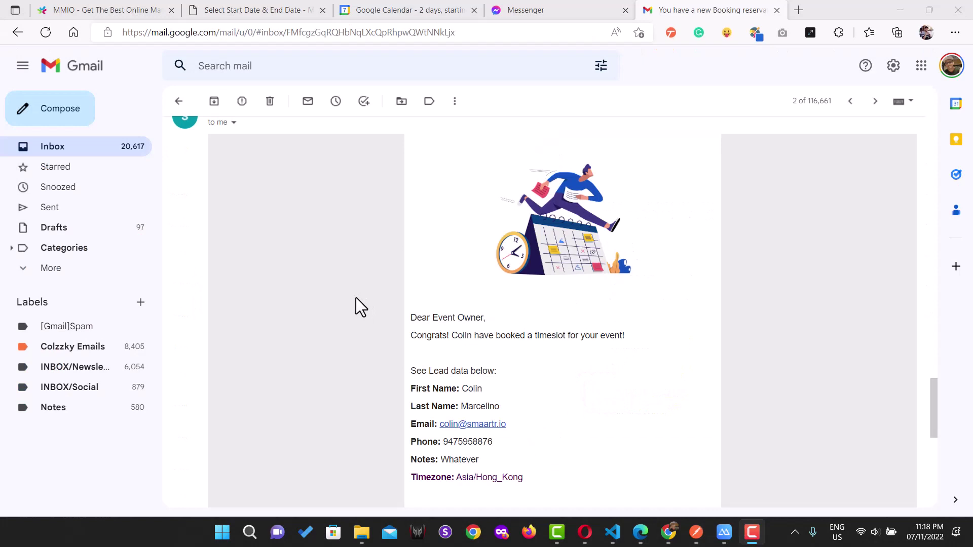
Open the 'You have a new Booking reservation' email and check the lead's first and last name
{"action": "left_click_drag", "start_coordinate": [935, 391], "coordinate": [937, 394]}
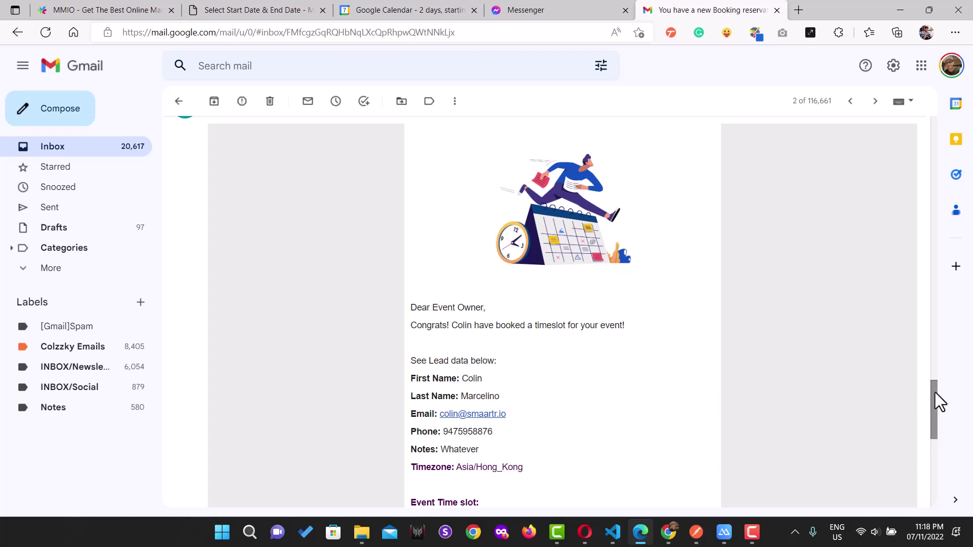
{"action": "left_click_drag", "start_coordinate": [935, 393], "coordinate": [935, 408]}
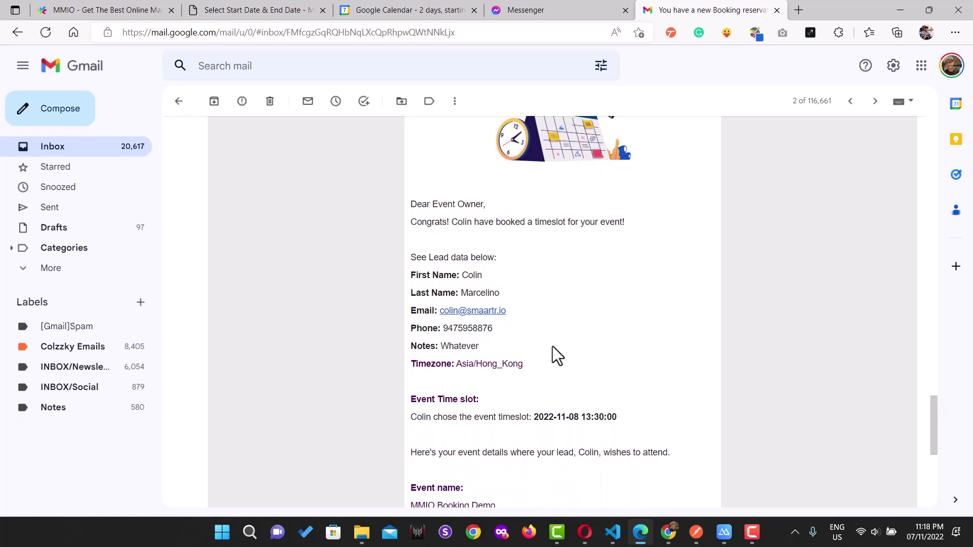
{"action": "triple_click", "coordinate": [489, 276]}
{"action": "double_click", "coordinate": [479, 293]}
{"action": "left_click", "coordinate": [573, 327]}
{"action": "scroll", "coordinate": [573, 327], "scroll_direction": "down", "scroll_amount": 1}
{"action": "left_click_drag", "start_coordinate": [623, 367], "coordinate": [537, 367]}
{"action": "left_click", "coordinate": [507, 347]}
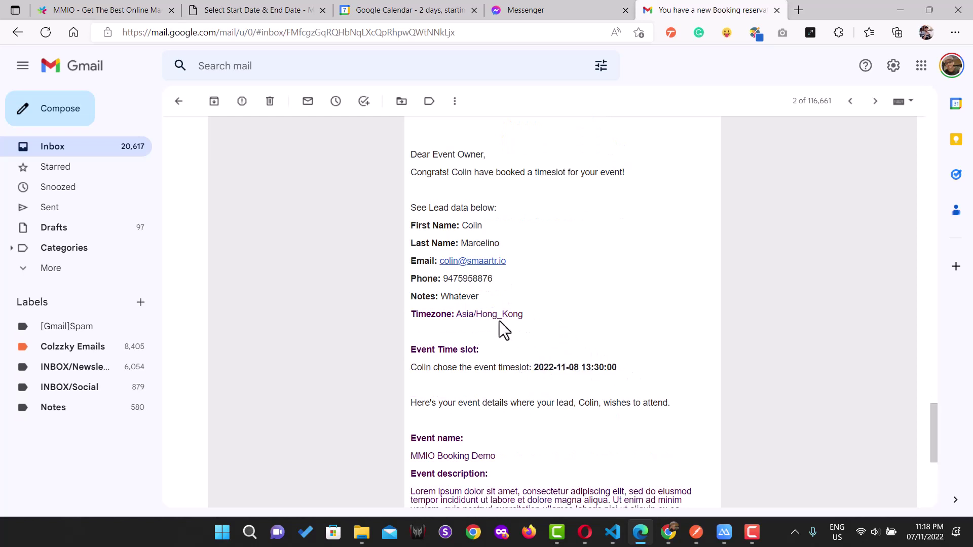
{"action": "left_click", "coordinate": [499, 355]}
Switch to the other Gmail account and read the 'Your Booking Appointment' confirmation email
{"action": "key", "text": "alt+Tab"}
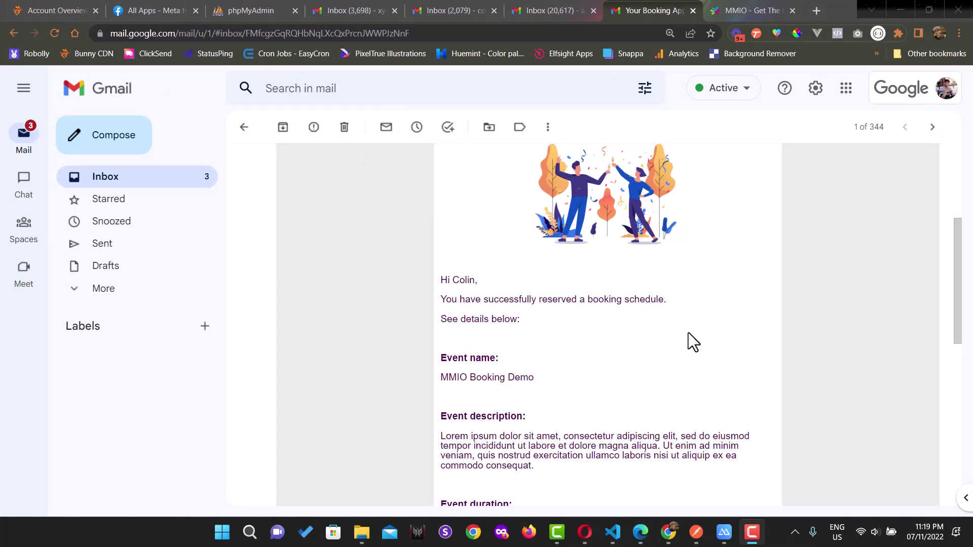
{"action": "left_click_drag", "start_coordinate": [960, 283], "coordinate": [965, 285]}
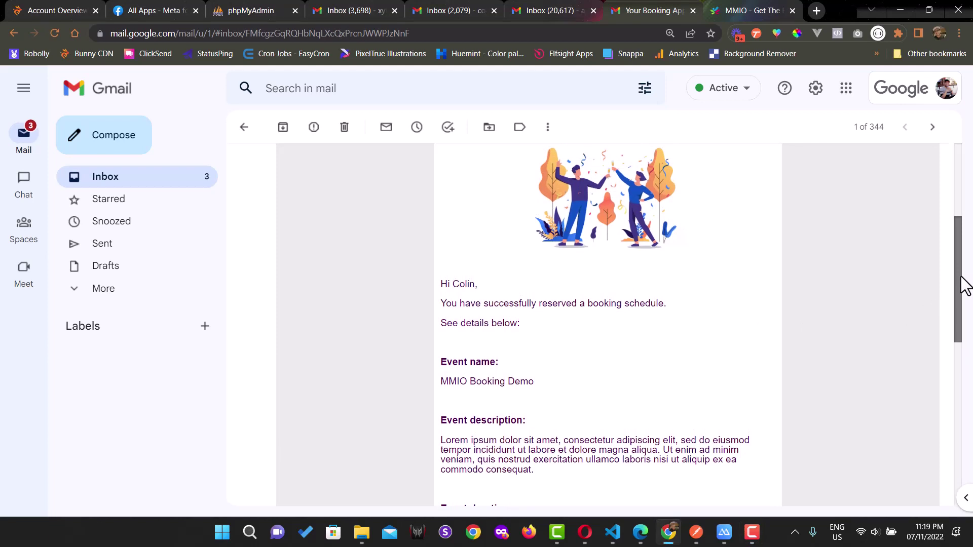
{"action": "left_click_drag", "start_coordinate": [966, 285], "coordinate": [965, 279]}
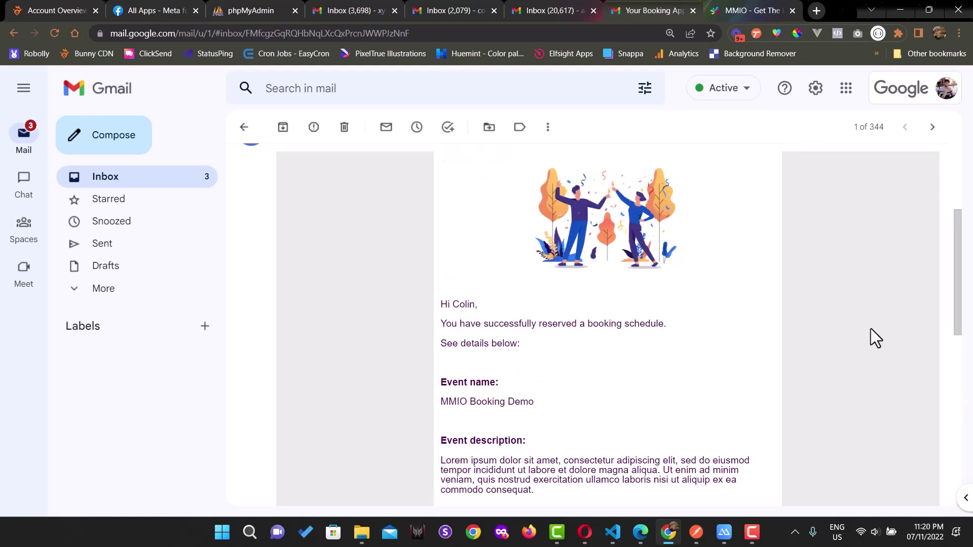